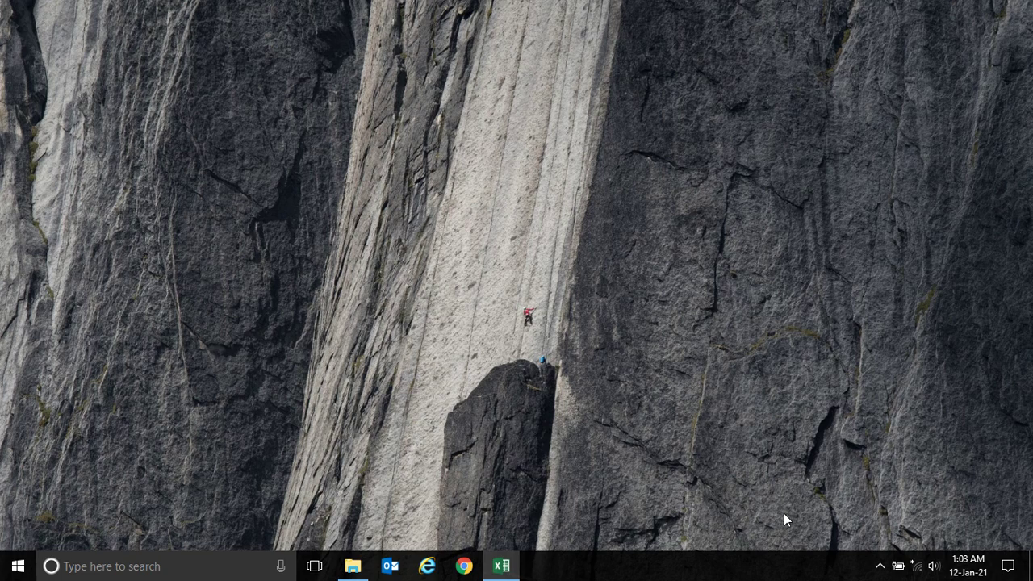
# - Return to the LAB workbook and enter 80 in G6 and 40 in G7
pyautogui.click(501, 565)
pyautogui.click(550, 295)
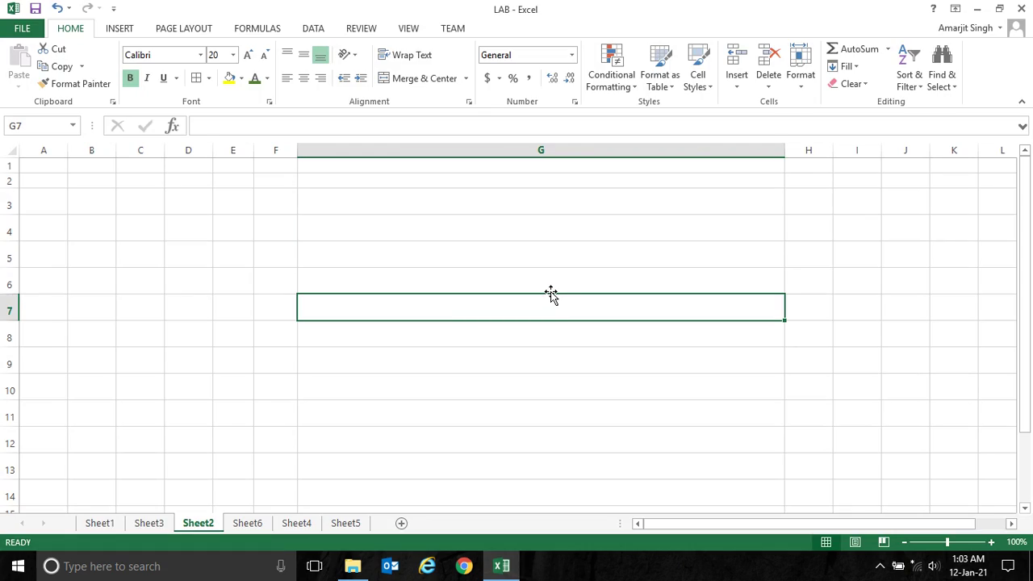
pyautogui.click(552, 278)
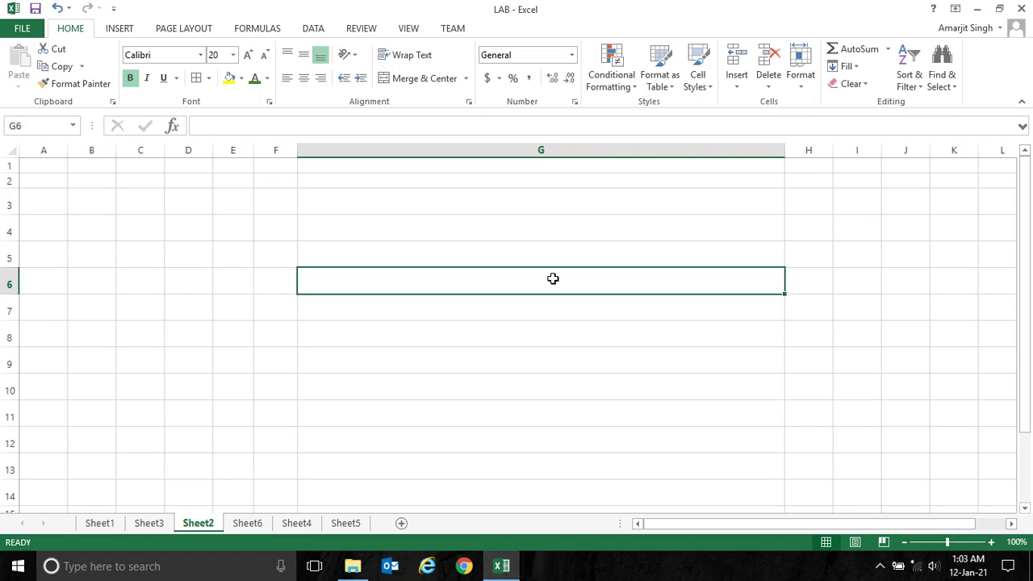
pyautogui.write('8')
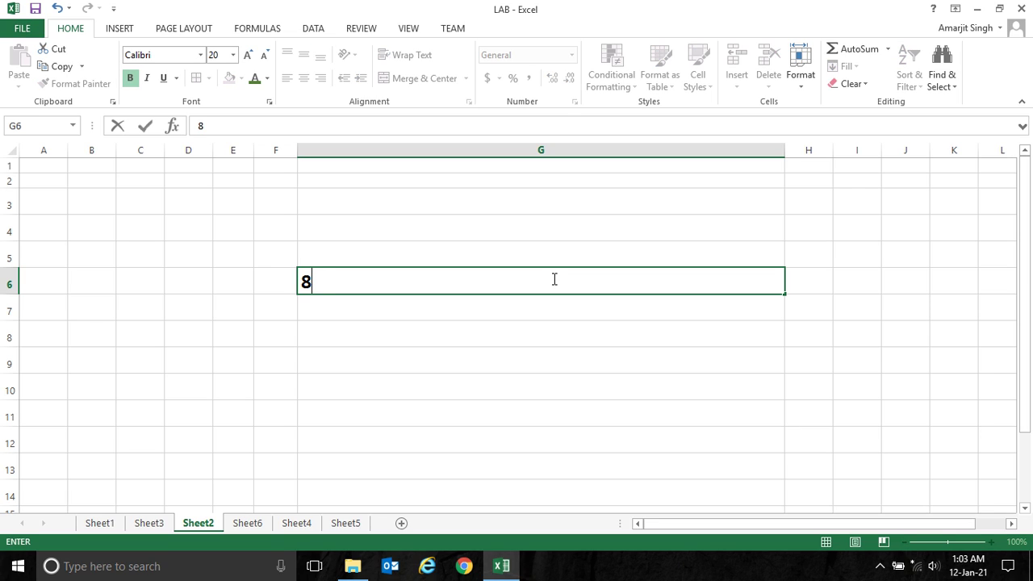
pyautogui.write('0')
pyautogui.press('Return')
pyautogui.write('4')
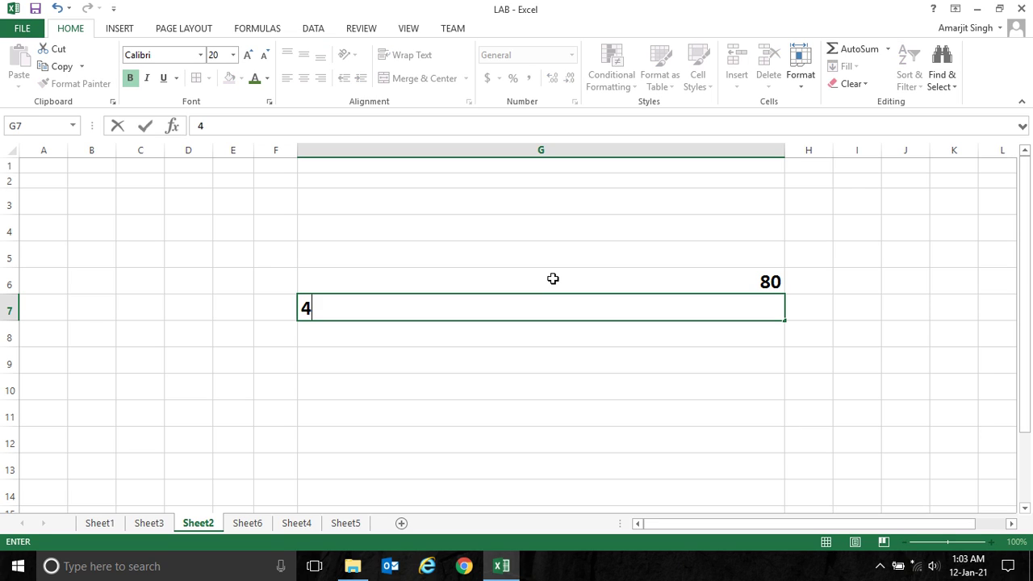
pyautogui.write('0')
pyautogui.press('Return')
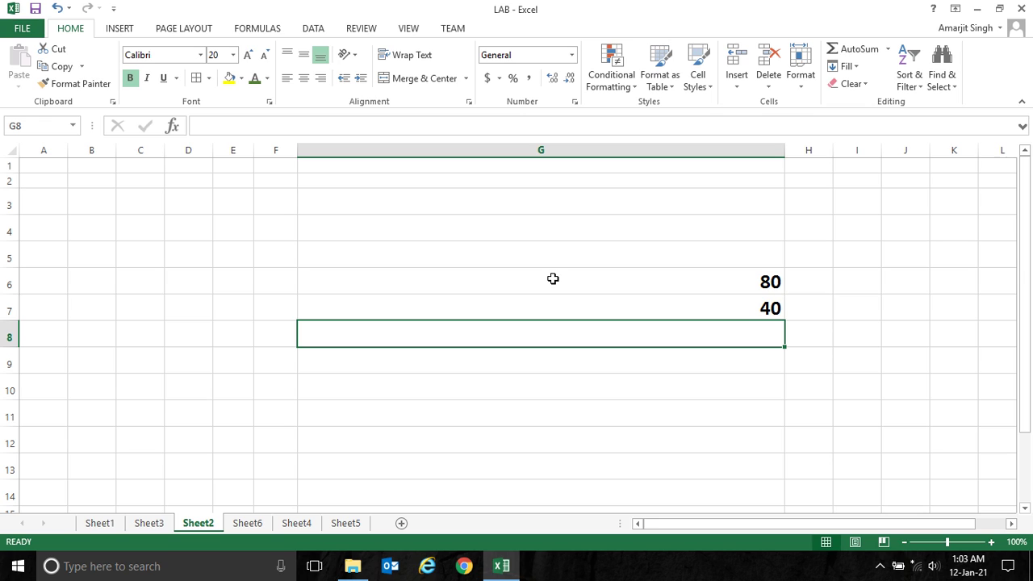
# - Enter the formula =G6+G7 in G8 to total 120
pyautogui.write('=')
pyautogui.click(688, 288)
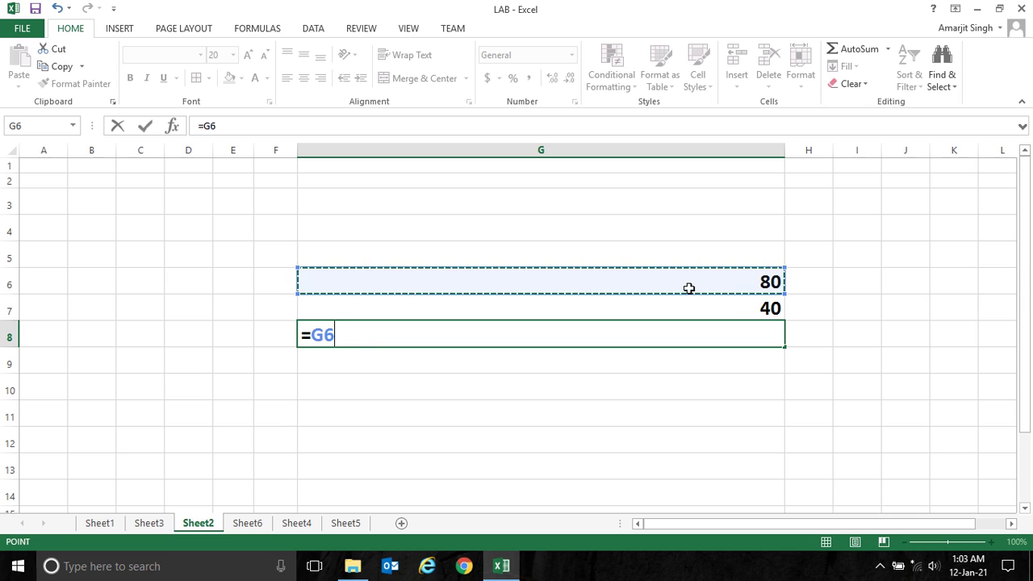
pyautogui.write('+')
pyautogui.click(734, 306)
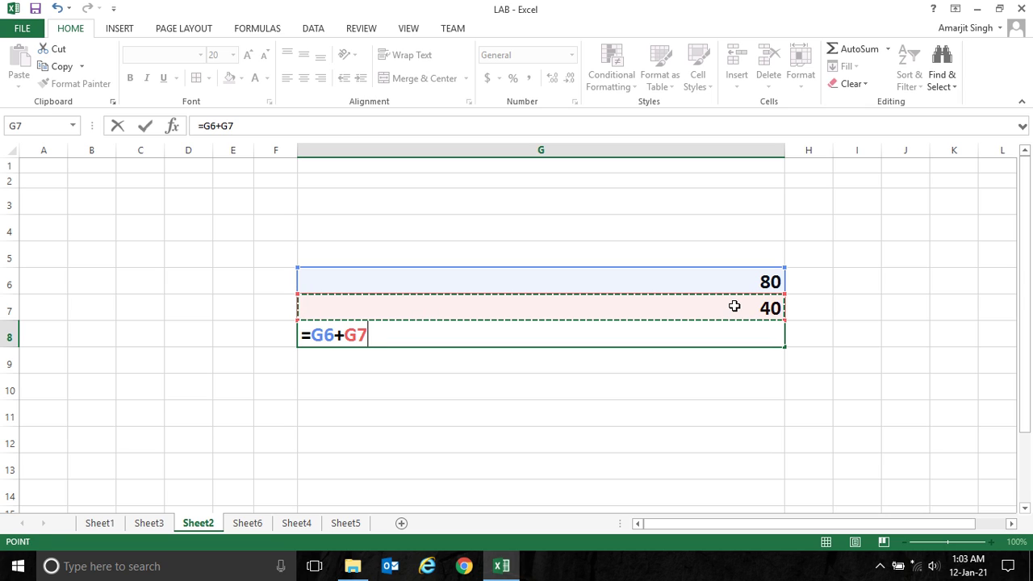
pyautogui.press('Return')
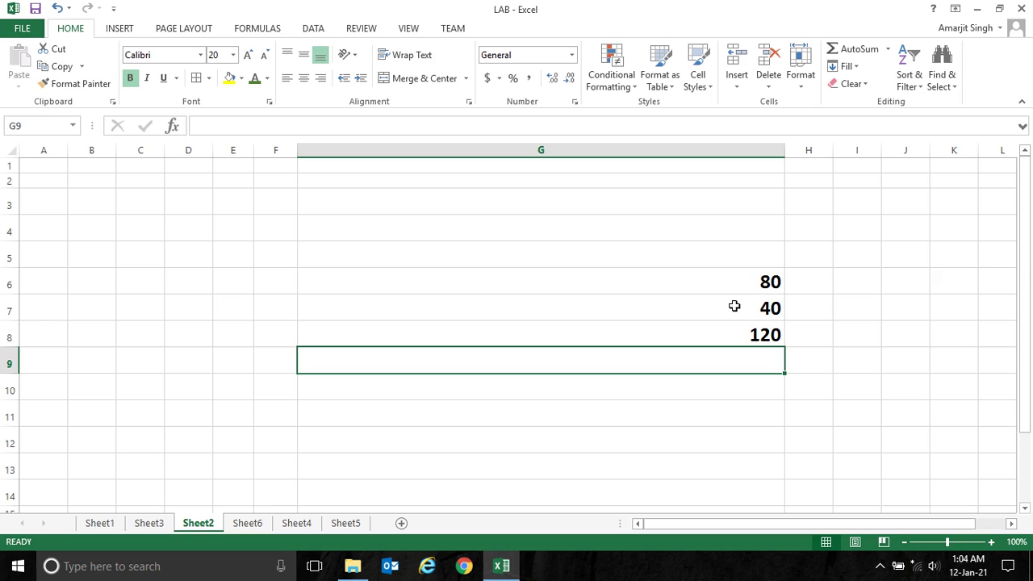
# - Enter Welcome in G9 and Ajit in G10
pyautogui.write('w')
pyautogui.press('BackSpace')
pyautogui.write('w')
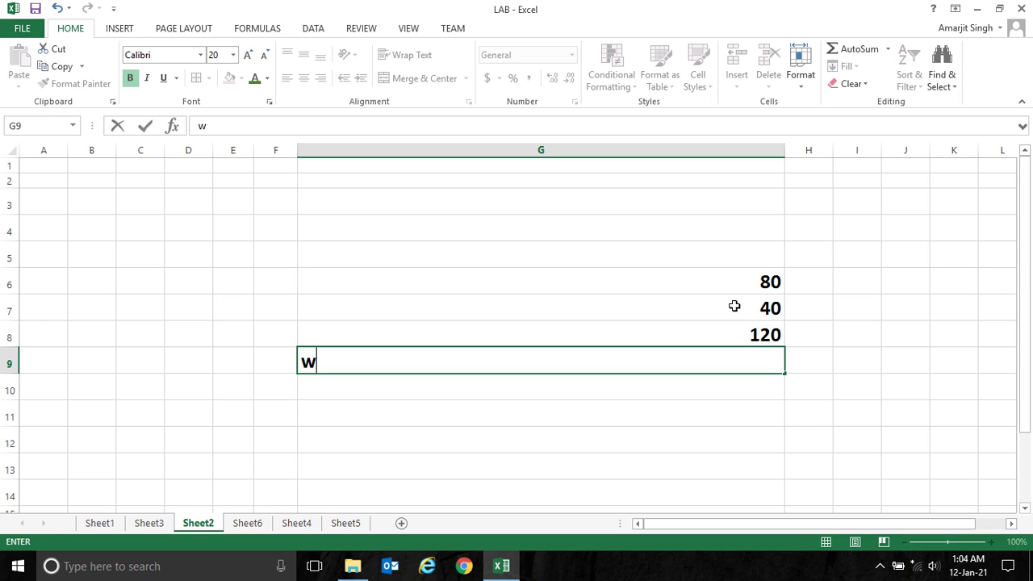
pyautogui.press('BackSpace')
pyautogui.write('We')
pyautogui.write('lcome')
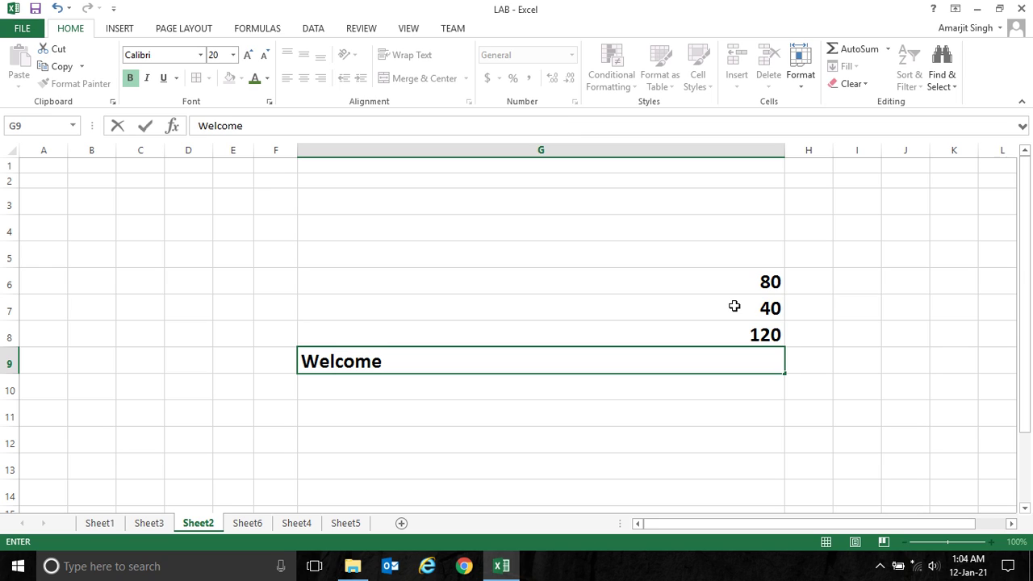
pyautogui.press('Return')
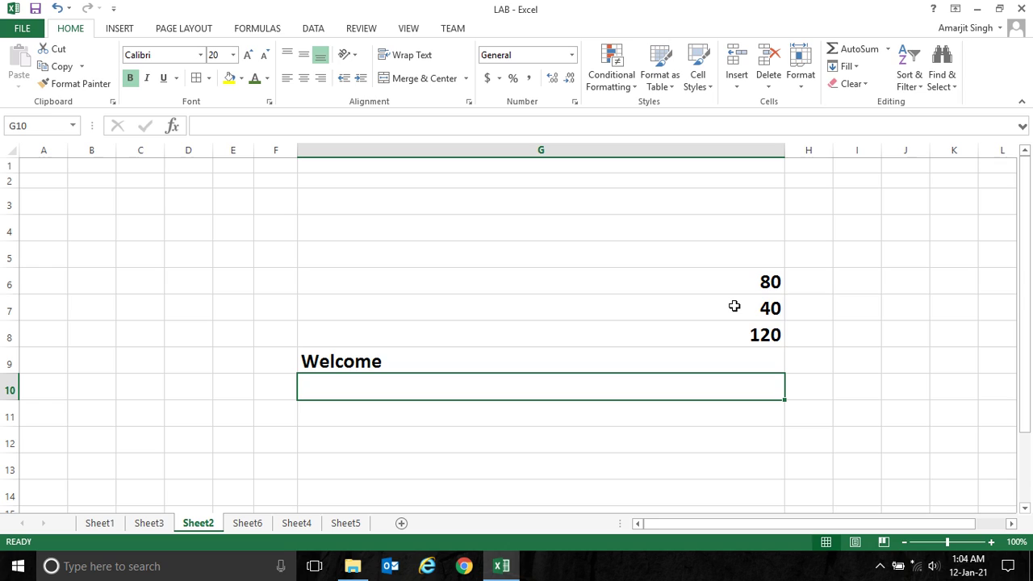
pyautogui.write('Ajit')
pyautogui.press('Return')
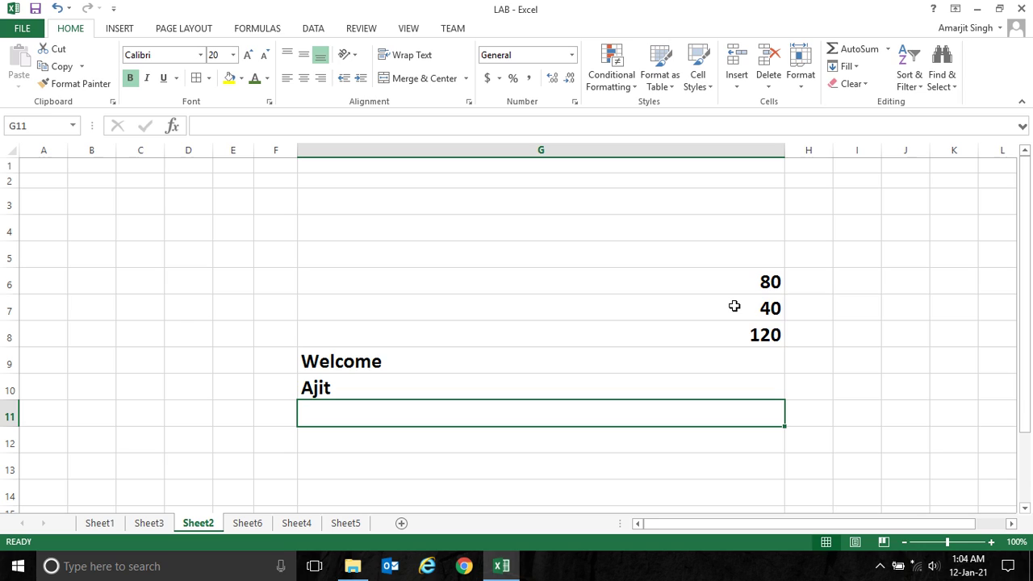
# - Type the combined text Welcome Ajit into G11, correcting typos along the way
pyautogui.write('Wl')
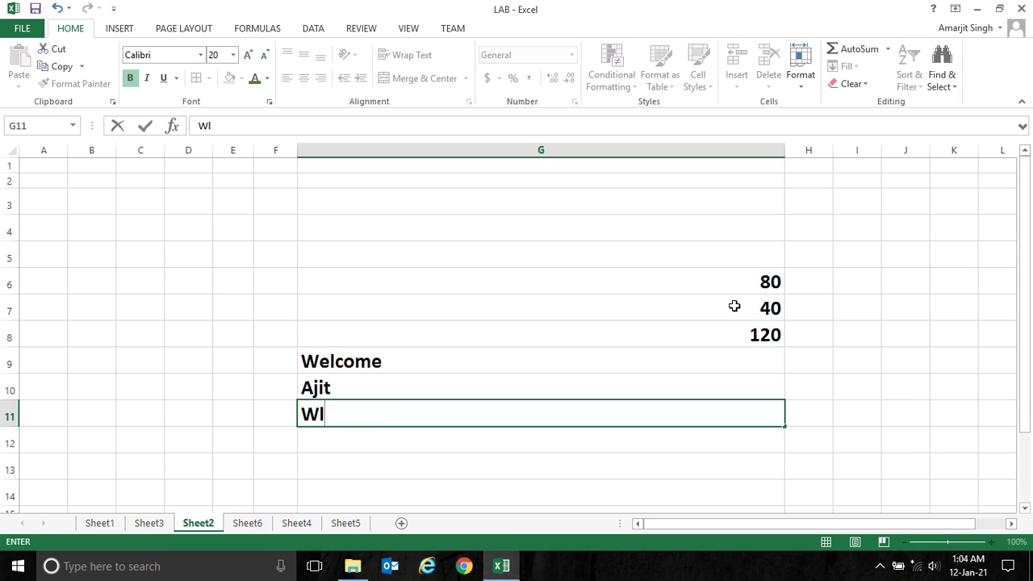
pyautogui.press('BackSpace')
pyautogui.write('e')
pyautogui.press('Tab')
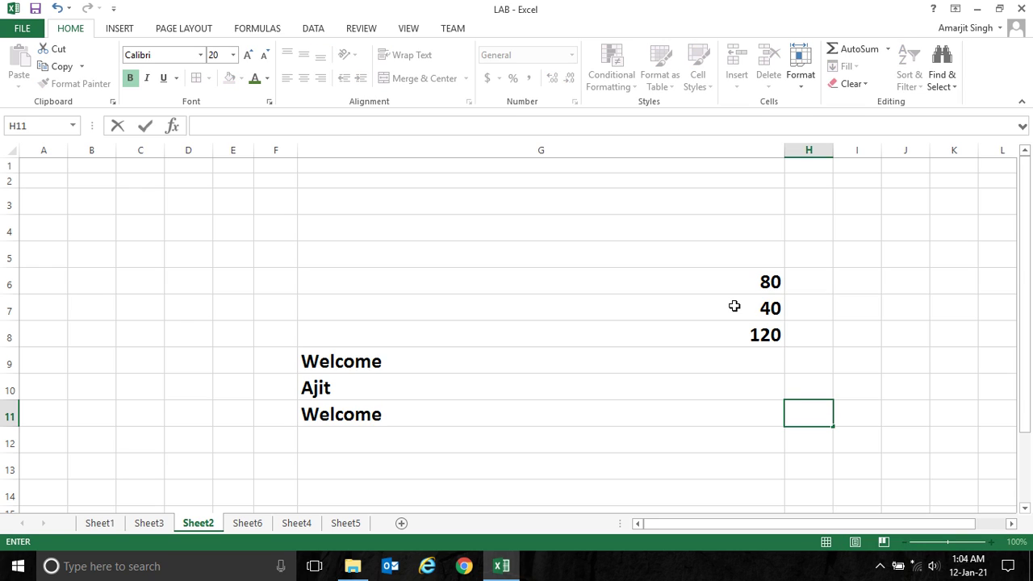
pyautogui.press('Left')
pyautogui.write('We')
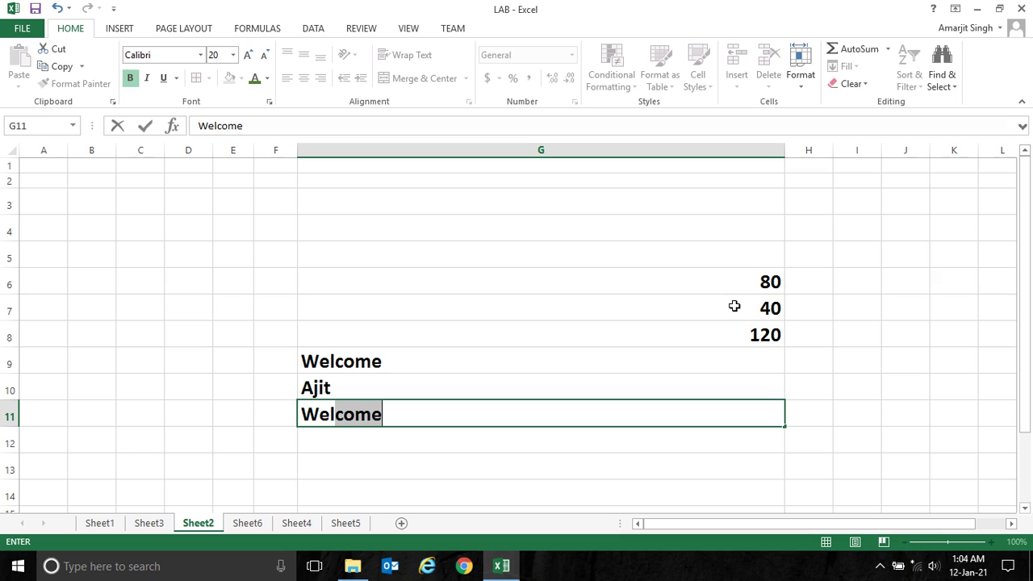
pyautogui.write('lcome Ajit')
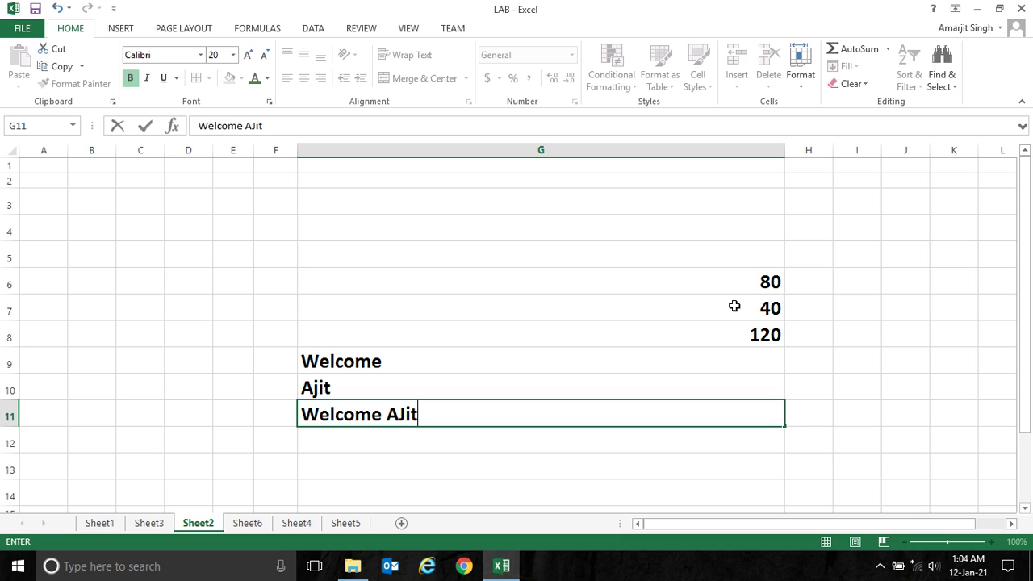
pyautogui.press('BackSpace')
pyautogui.press('BackSpace')
pyautogui.press('BackSpace')
pyautogui.write('Ji')
pyautogui.press('BackSpace')
pyautogui.press('BackSpace')
pyautogui.write('jit')
pyautogui.press('Return')
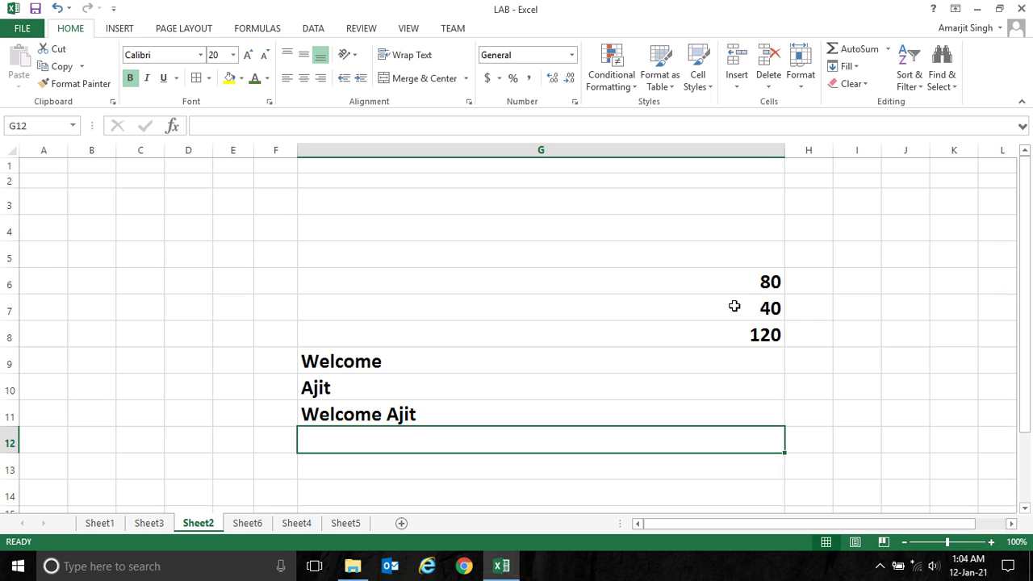
pyautogui.click(750, 279)
pyautogui.click(749, 300)
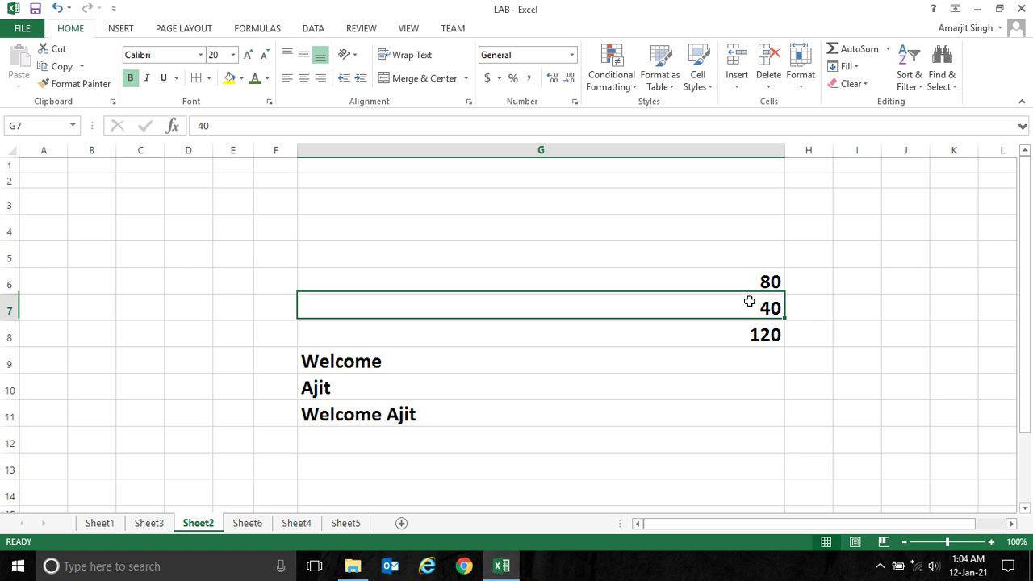
pyautogui.click(727, 334)
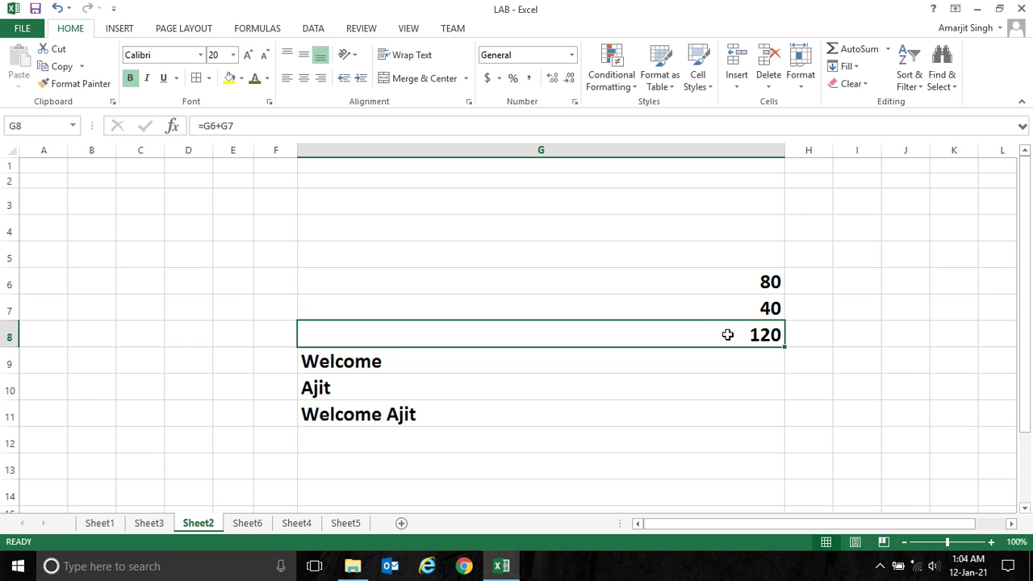
pyautogui.click(358, 368)
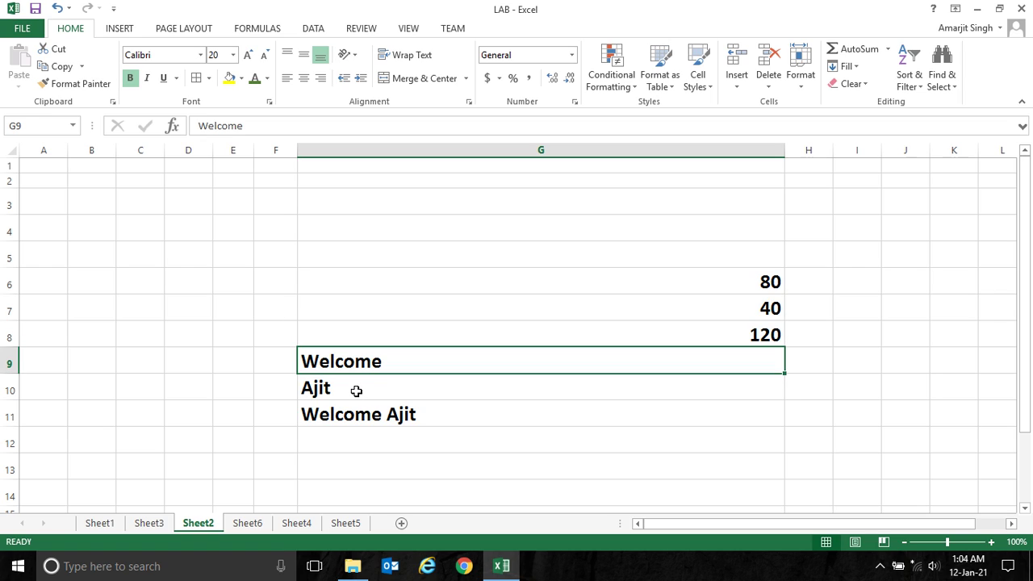
pyautogui.click(356, 391)
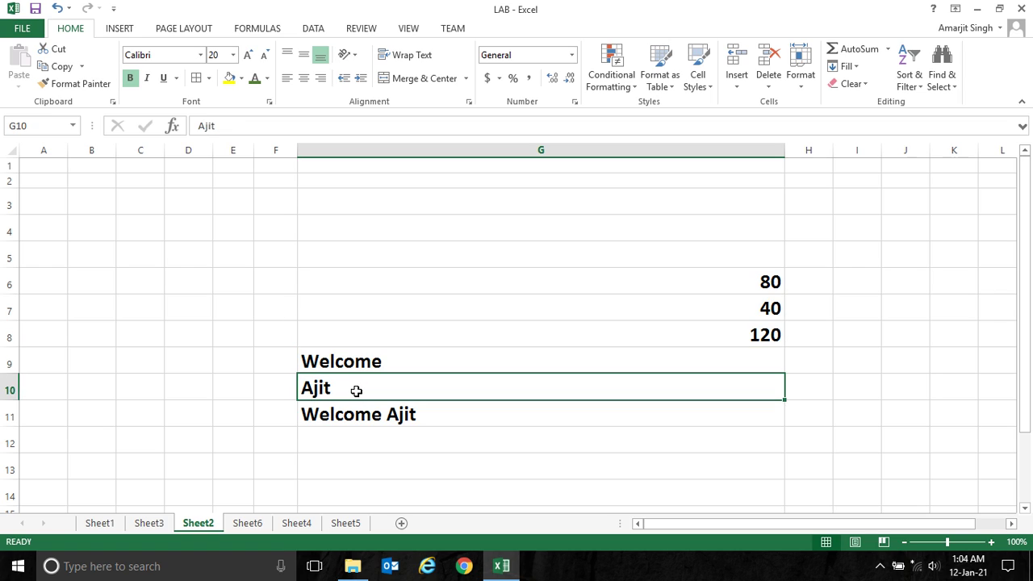
pyautogui.click(428, 412)
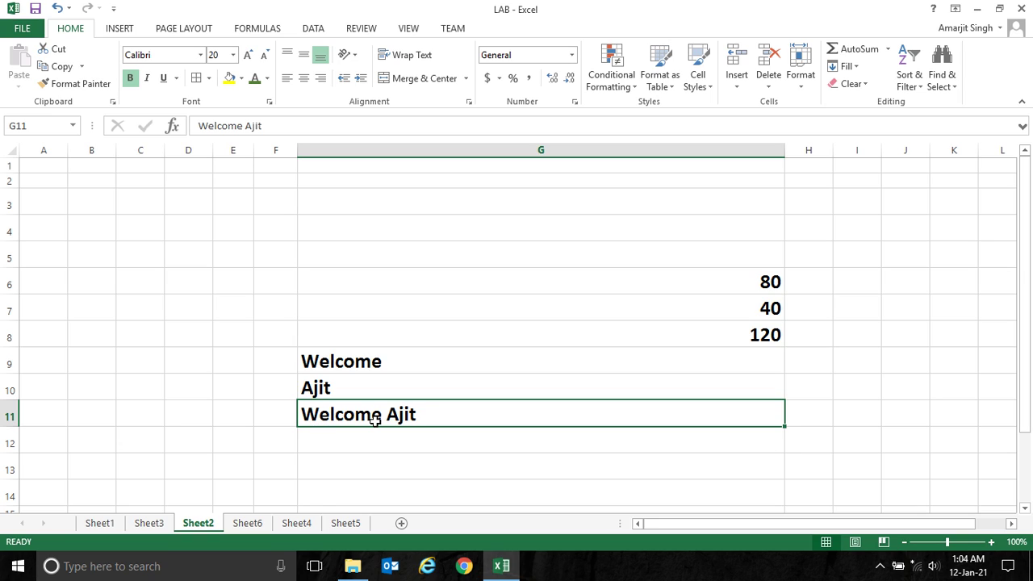
pyautogui.click(356, 363)
pyautogui.click(348, 384)
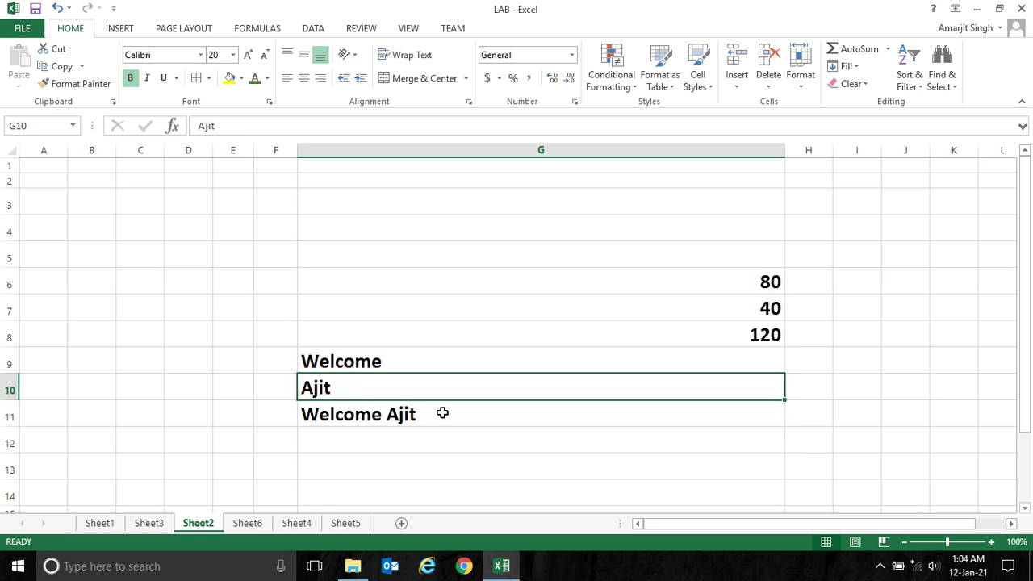
pyautogui.click(410, 416)
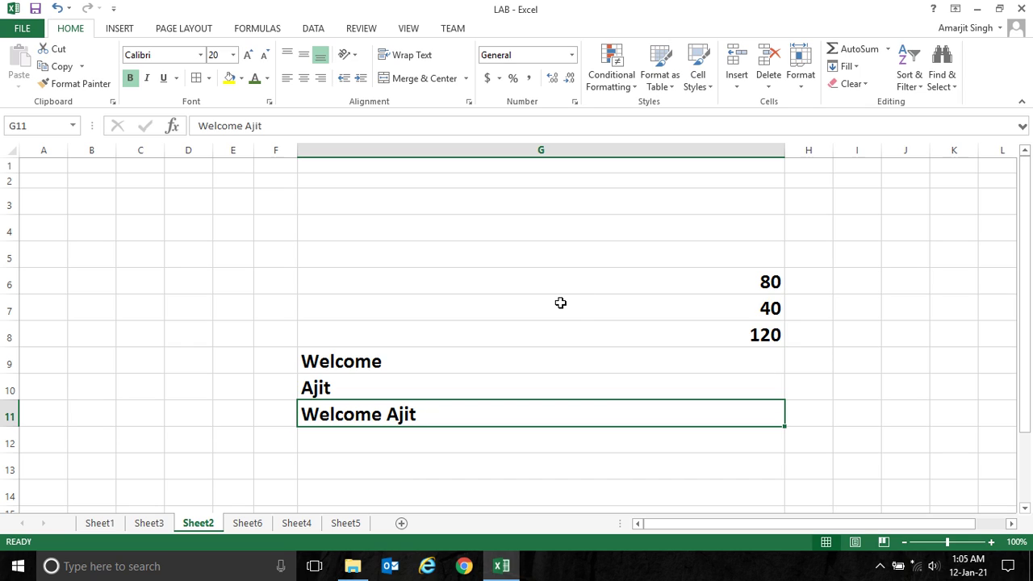
pyautogui.click(642, 338)
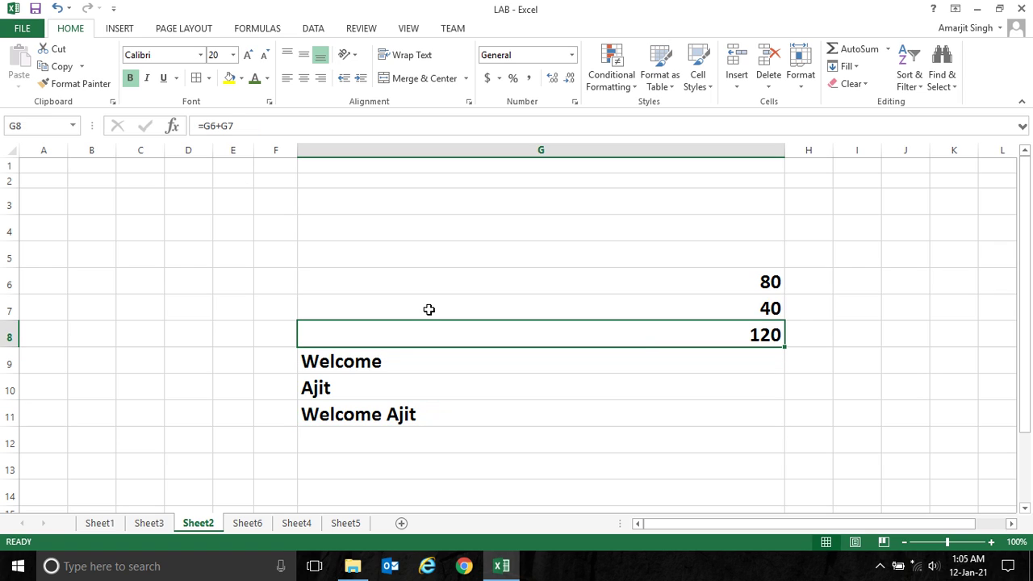
pyautogui.click(207, 368)
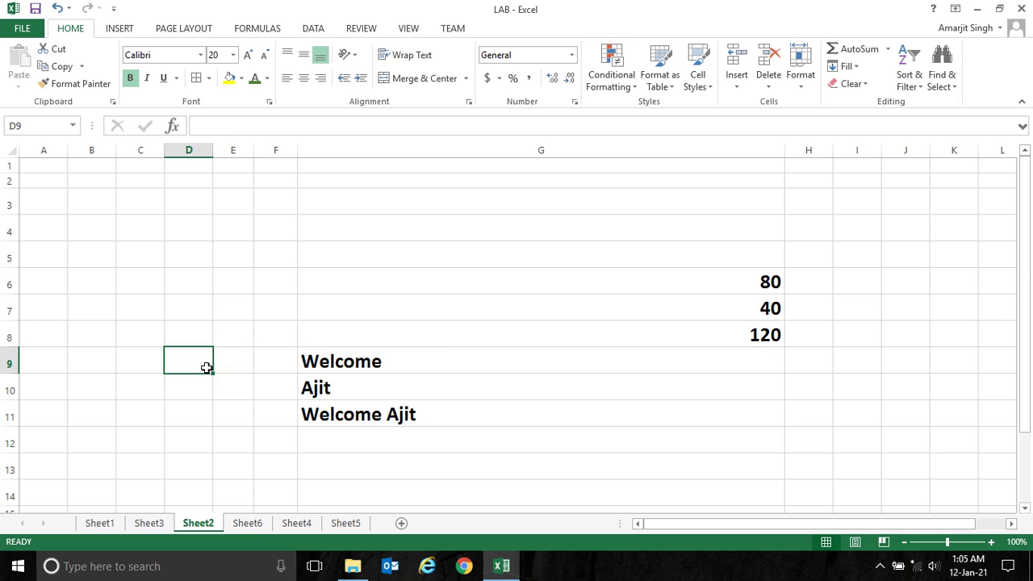
pyautogui.doubleClick(207, 368)
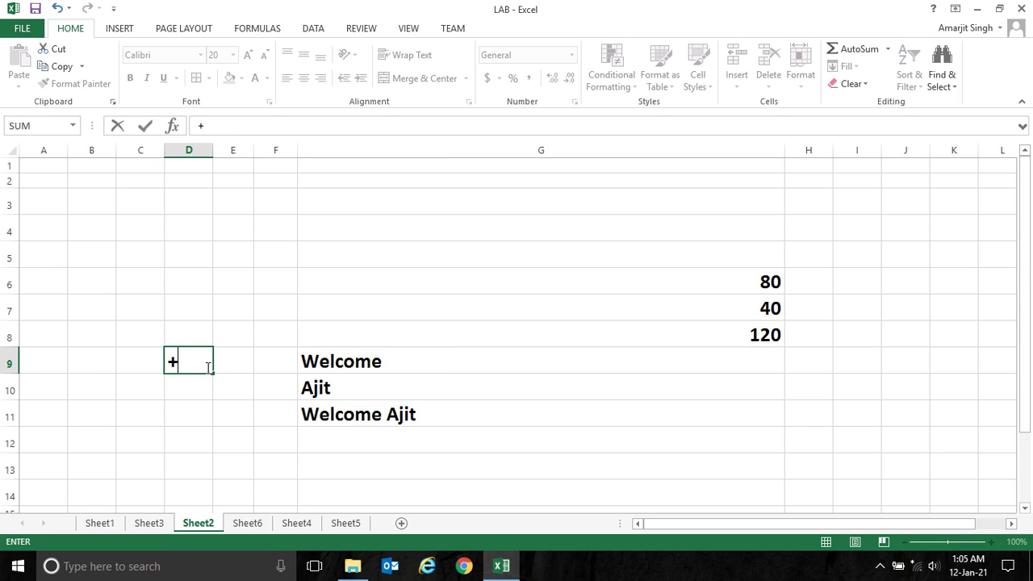
pyautogui.click(315, 361)
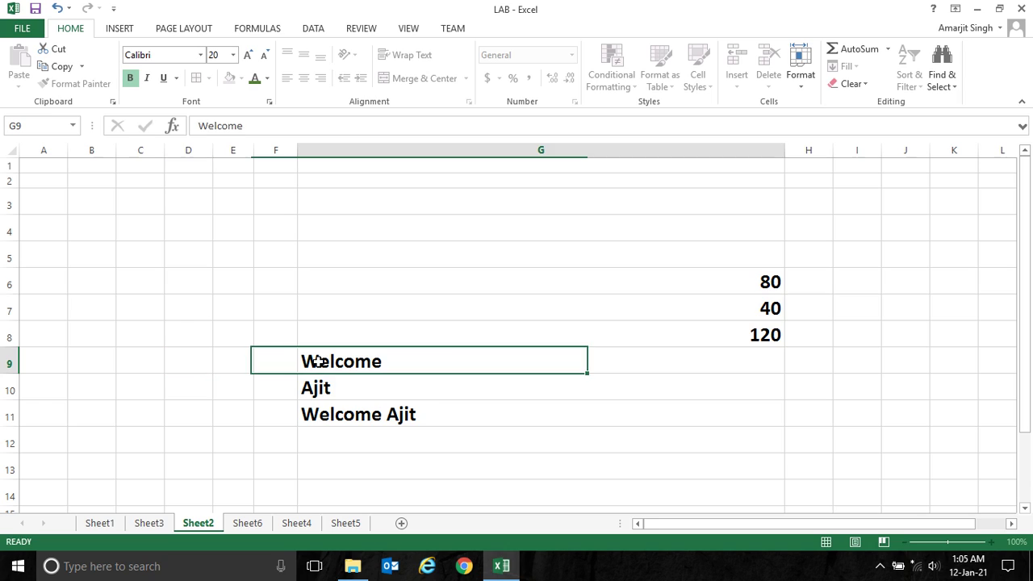
pyautogui.click(323, 390)
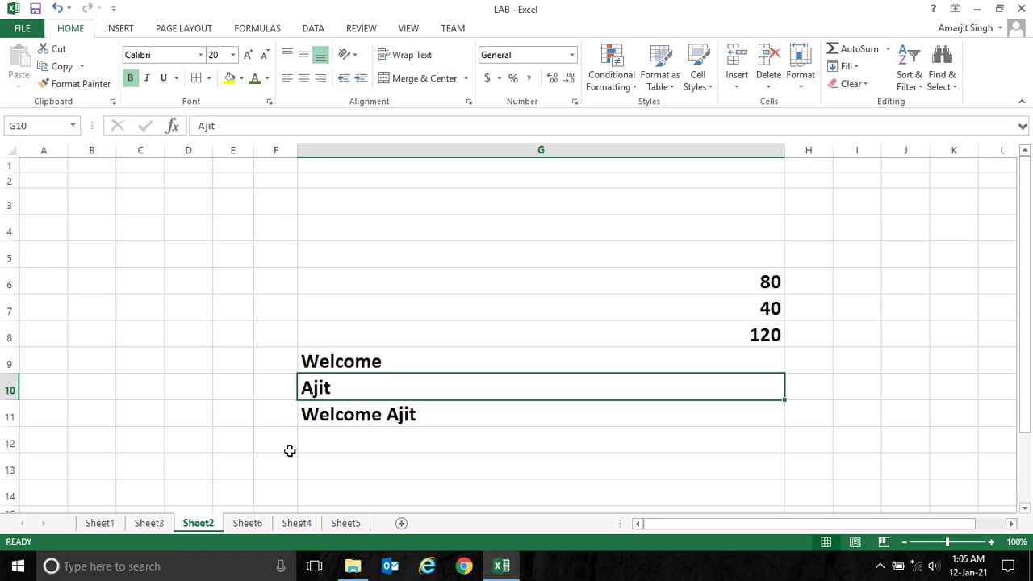
# - Switch to Sheet6 and review the empty and four-argument CONCATENATE examples in G3 and G5
pyautogui.click(252, 525)
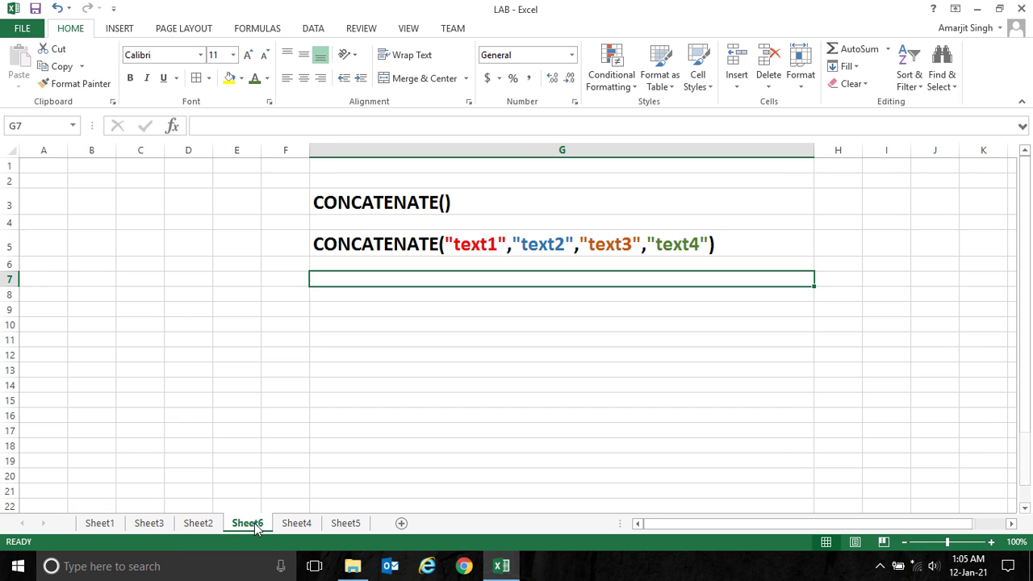
pyautogui.click(385, 205)
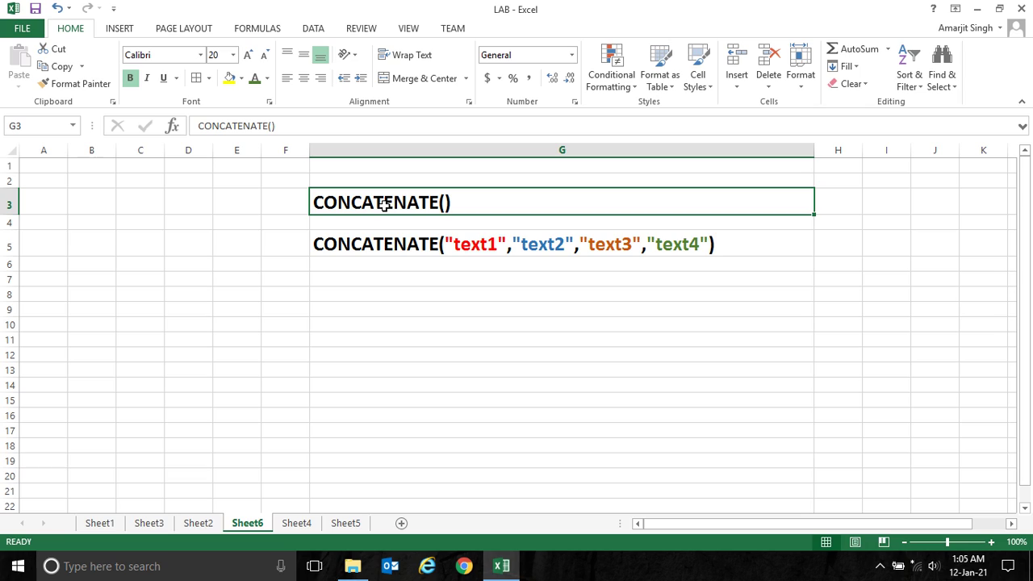
pyautogui.click(387, 243)
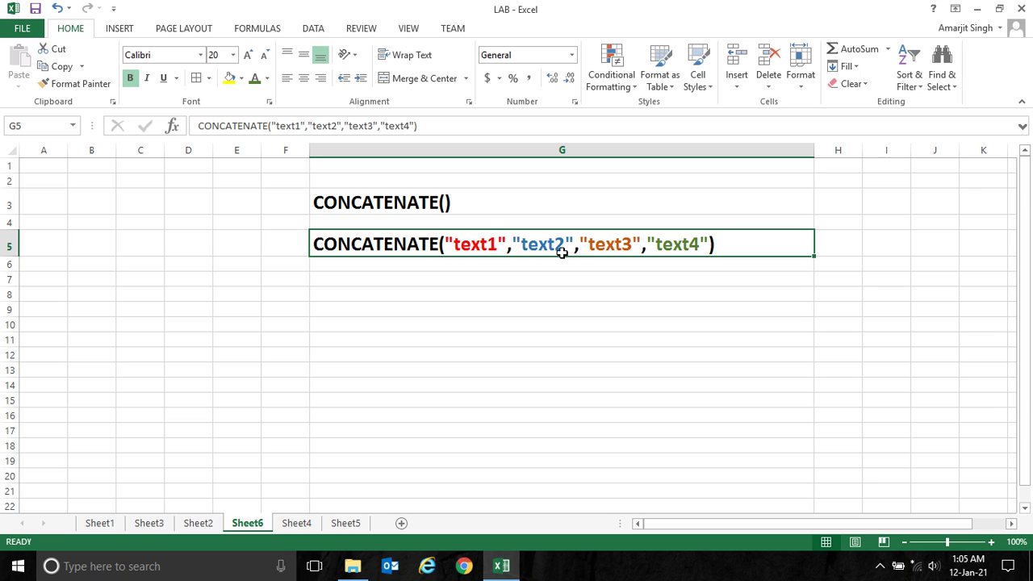
pyautogui.click(385, 296)
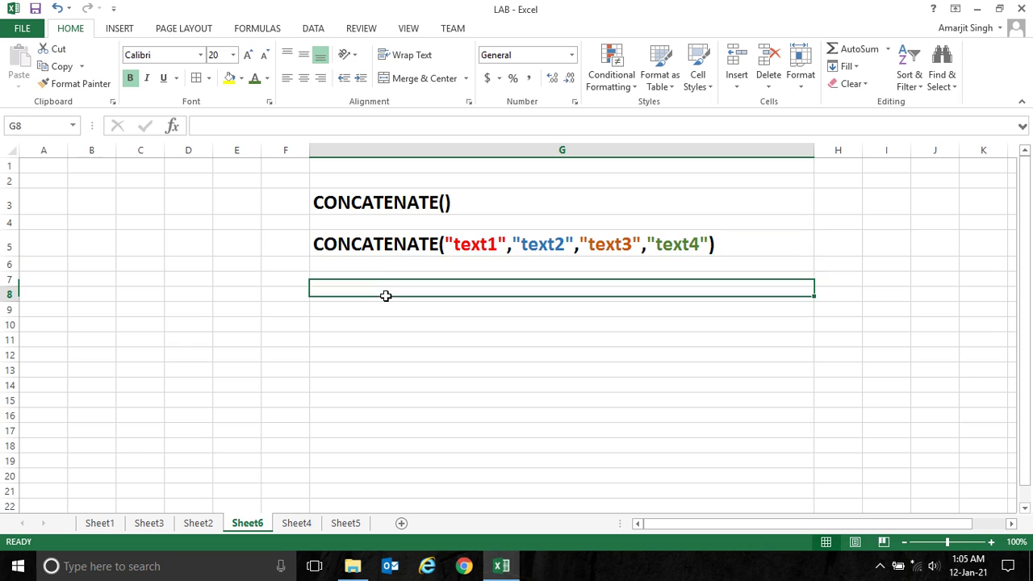
pyautogui.click(355, 202)
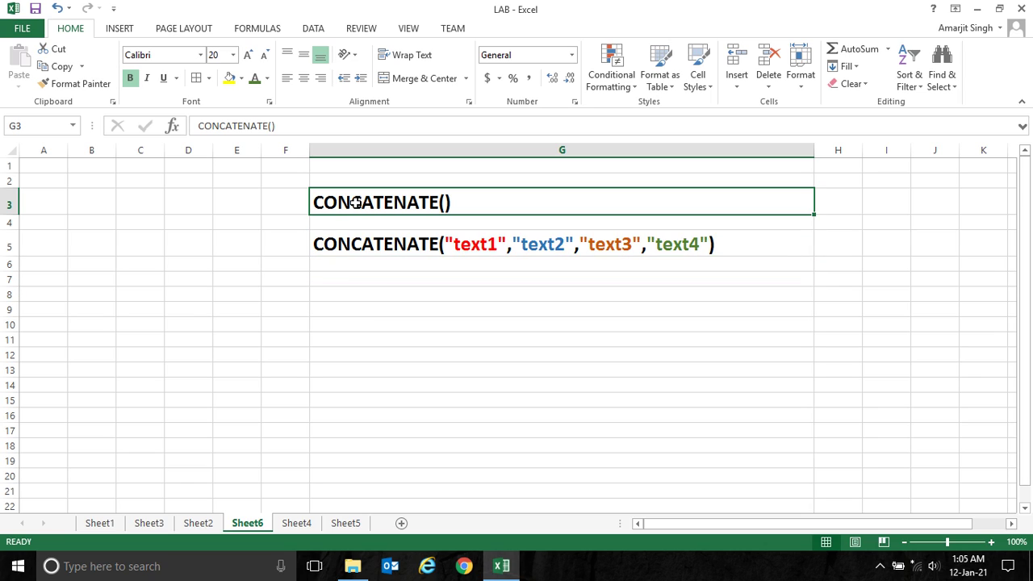
# - Copy G3's bold large format from G7 downward, then enter =CONCATENATE("Welcome"," Ram") in G8
pyautogui.click(104, 85)
pyautogui.moveTo(367, 279); pyautogui.dragTo(448, 419)
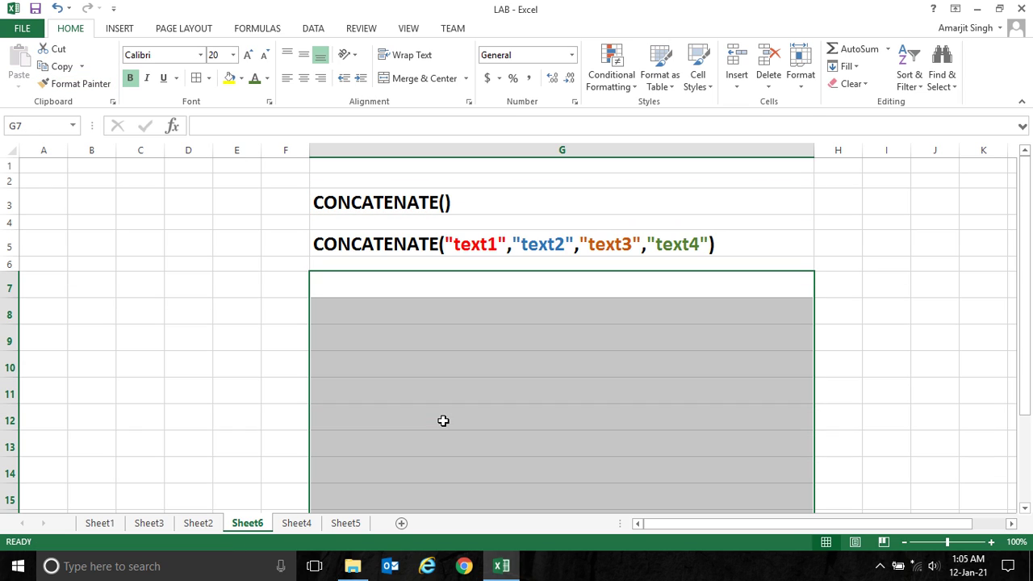
pyautogui.click(388, 316)
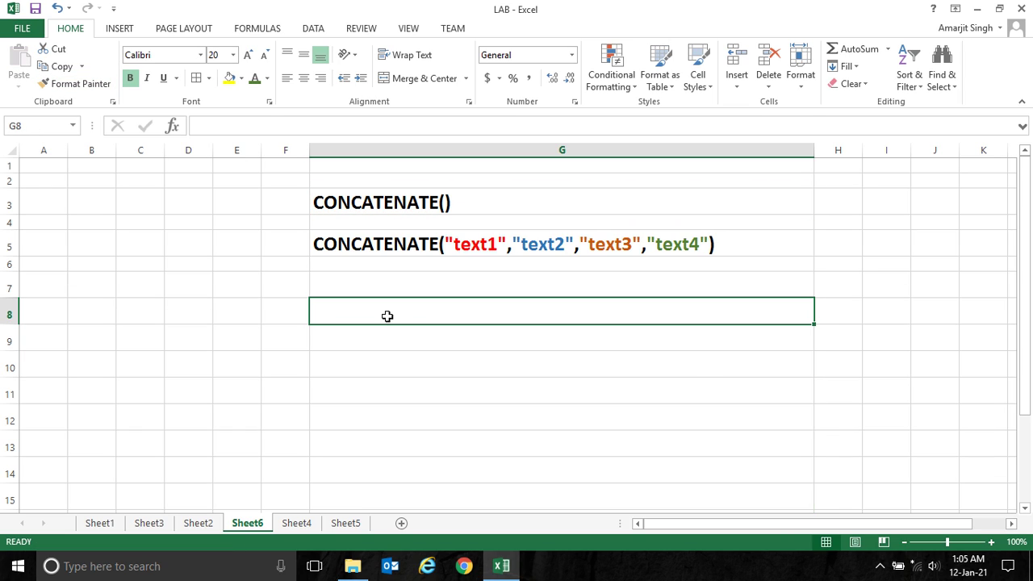
pyautogui.write('=con')
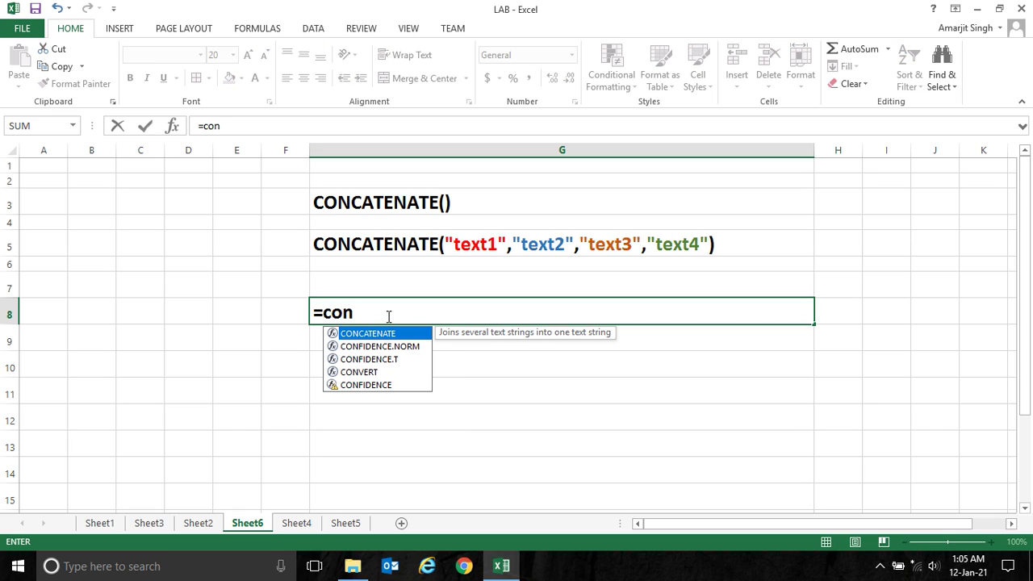
pyautogui.press('Tab')
pyautogui.write('"')
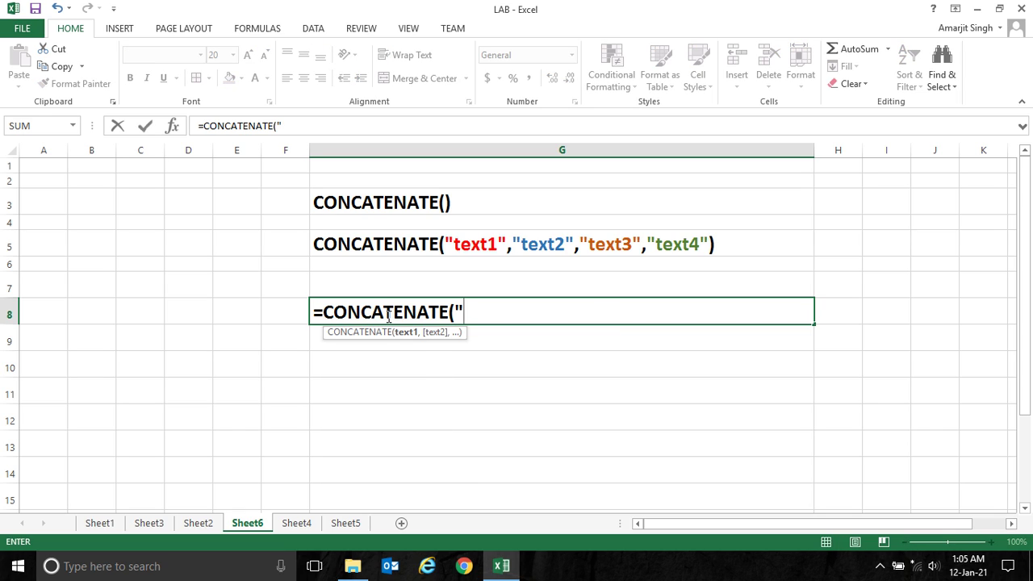
pyautogui.write('W')
pyautogui.write('elcom"')
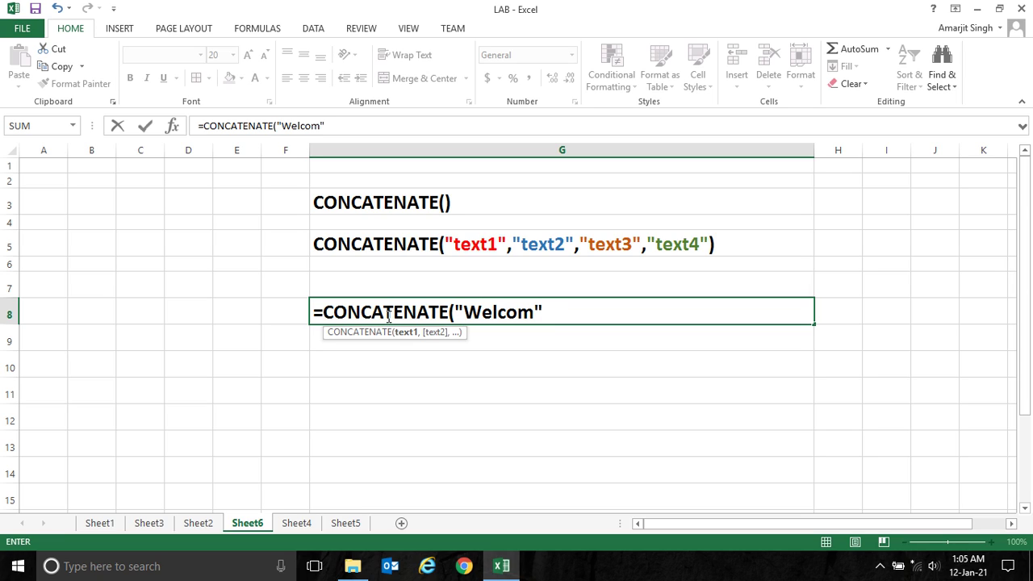
pyautogui.press('BackSpace')
pyautogui.write('e",')
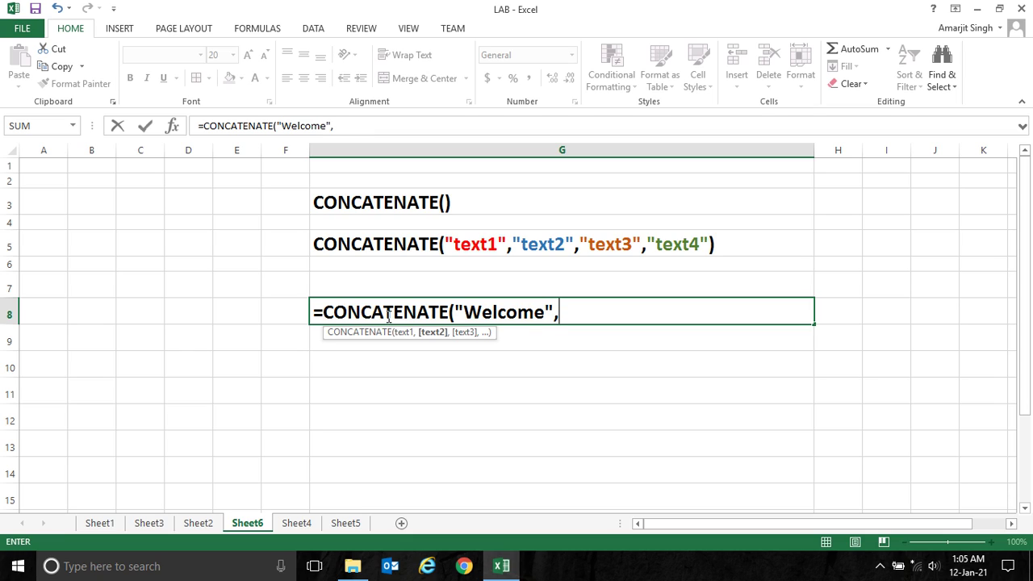
pyautogui.write('"')
pyautogui.write(' Ram"')
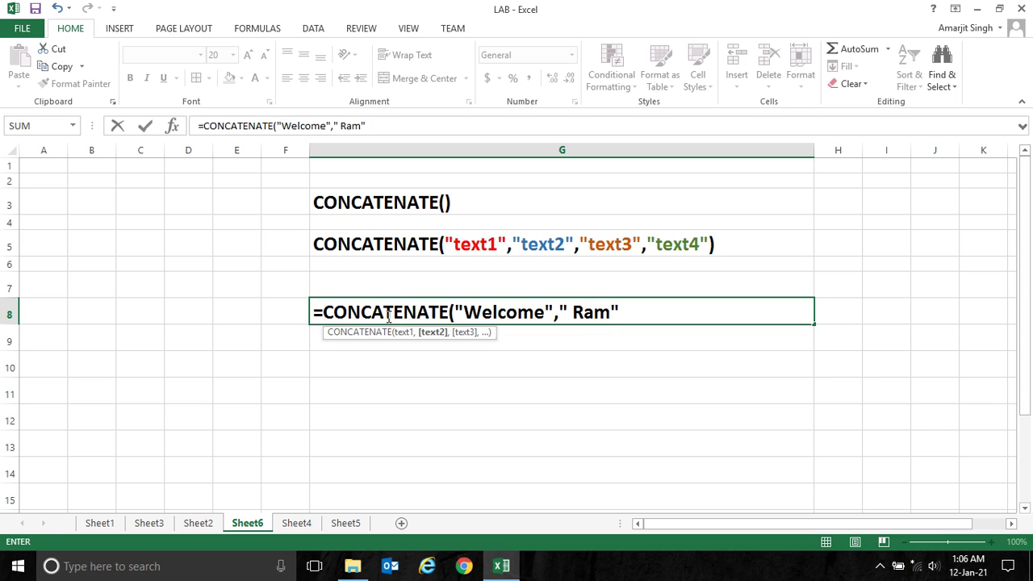
pyautogui.write(')')
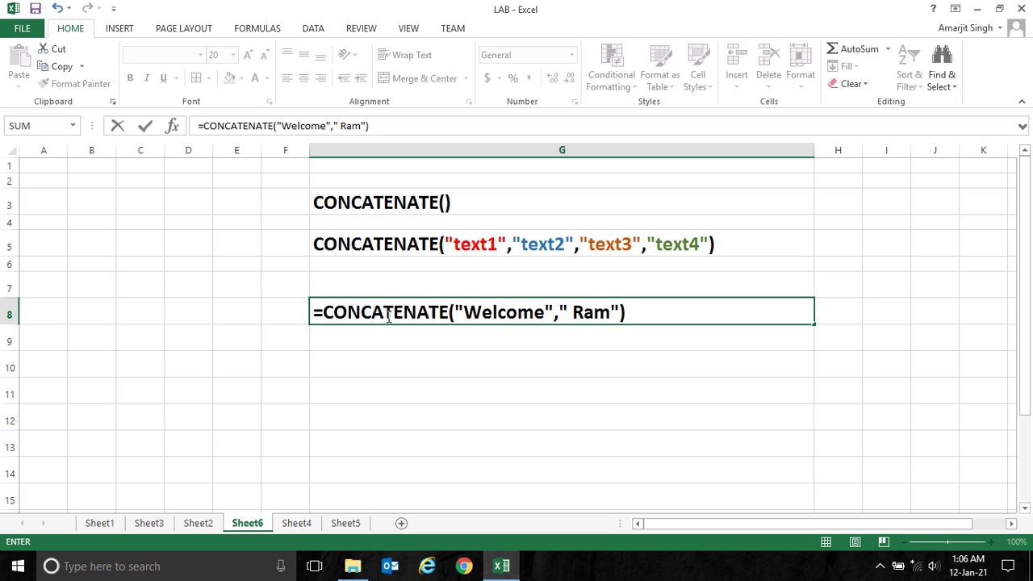
pyautogui.press('Return')
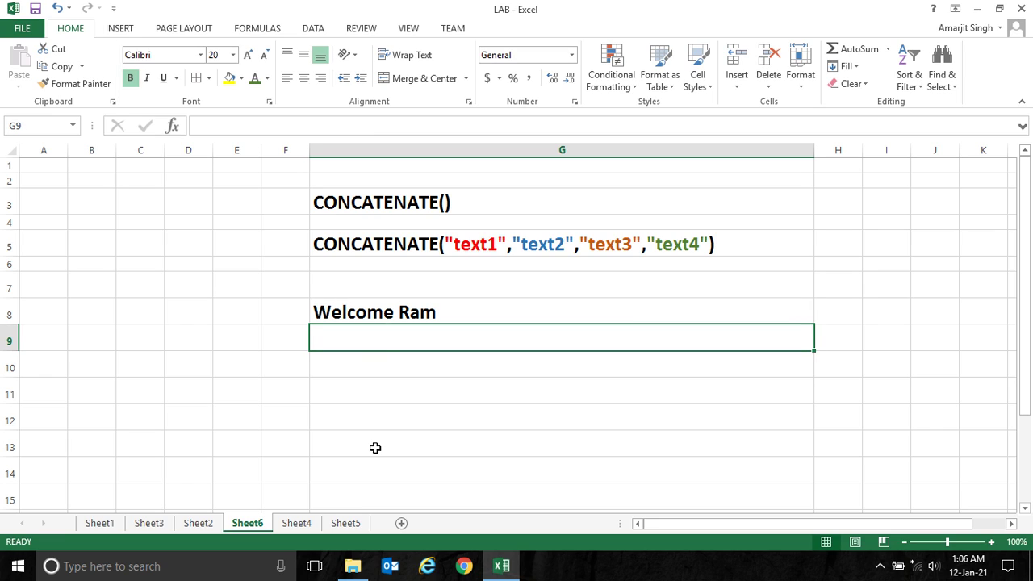
# - Return to Sheet2 and look over the Welcome, Ajit and Welcome Ajit cells G9–G11
pyautogui.click(205, 524)
pyautogui.click(365, 418)
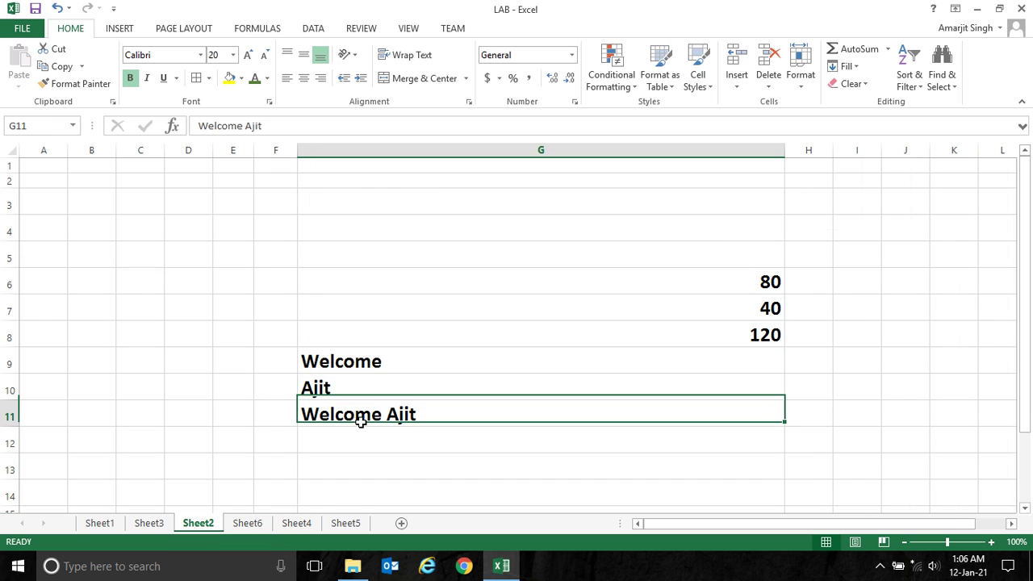
pyautogui.click(353, 363)
pyautogui.click(363, 416)
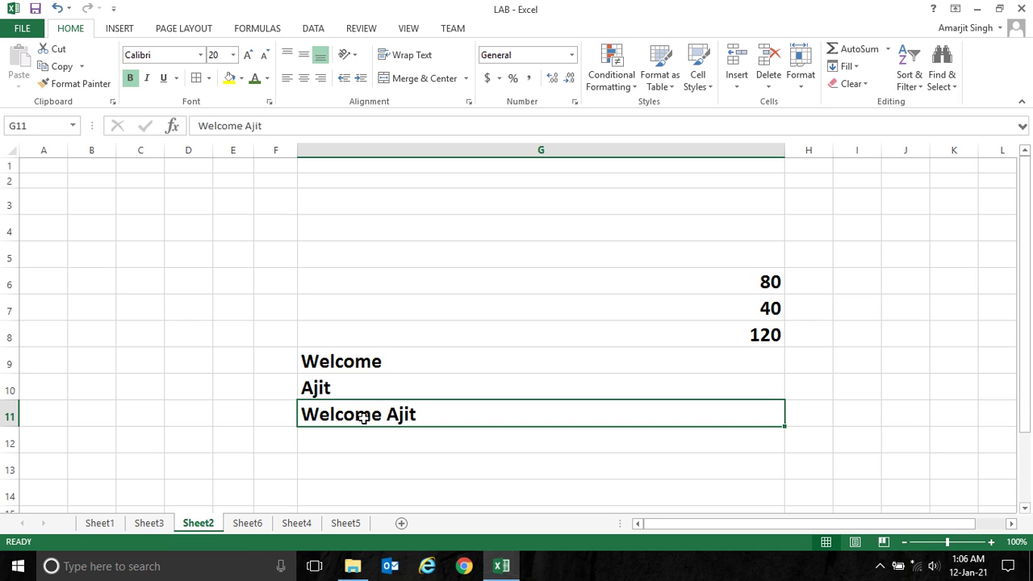
pyautogui.click(367, 363)
pyautogui.click(343, 393)
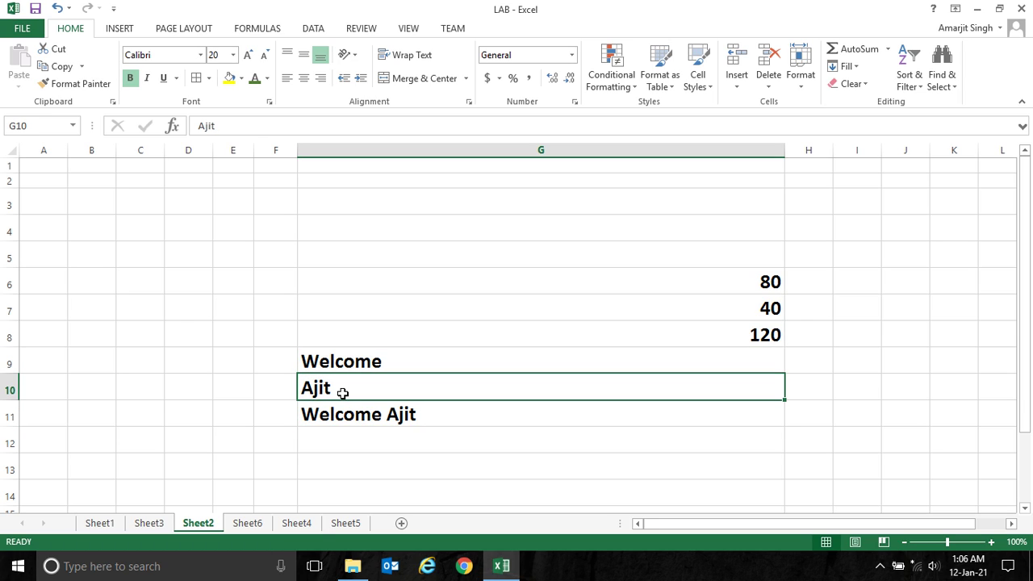
pyautogui.click(347, 416)
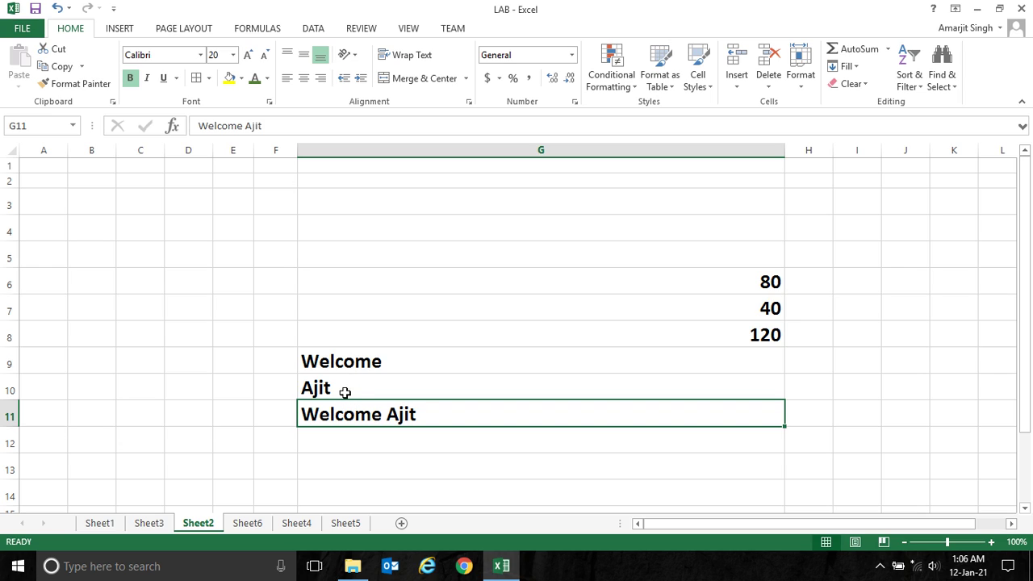
# - Replace G11 with the formula =CONCATENATE(G9,G10)
pyautogui.write('=')
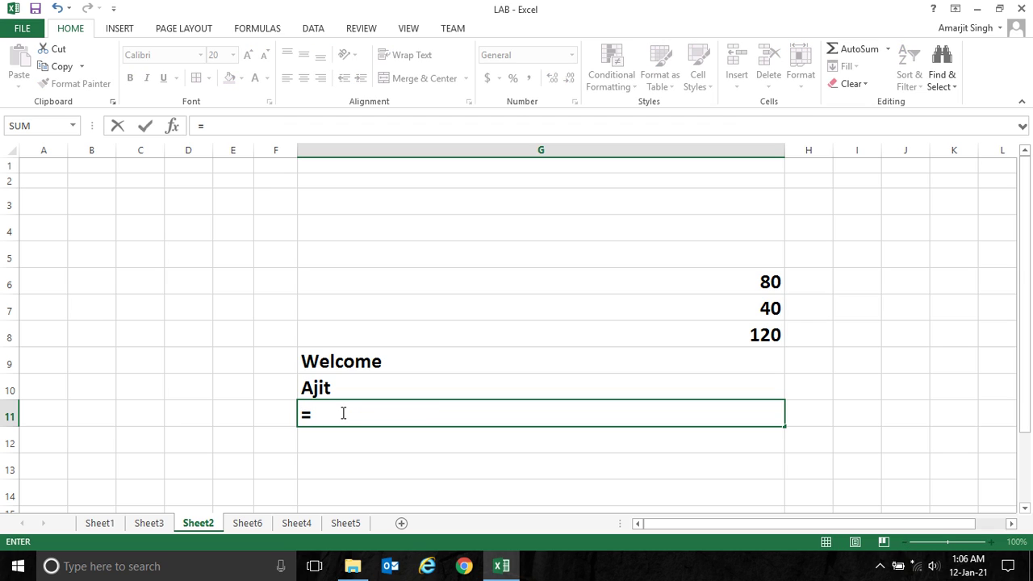
pyautogui.write('con')
pyautogui.press('Tab')
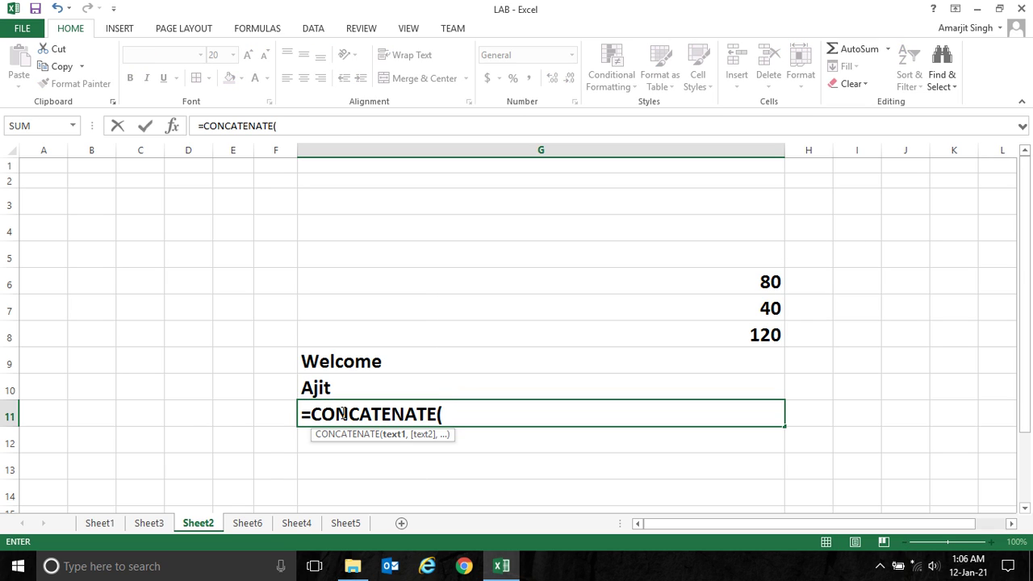
pyautogui.click(344, 362)
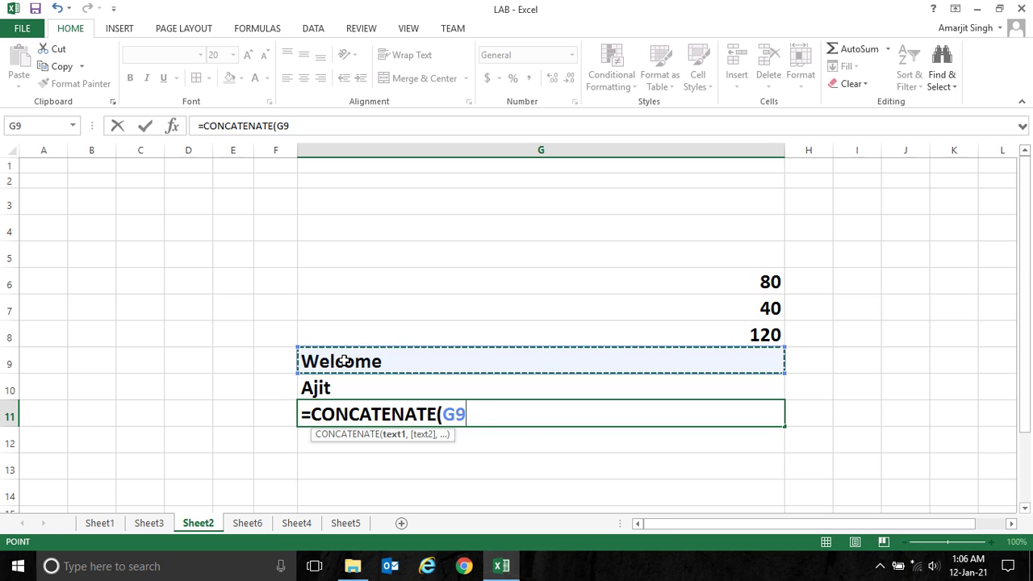
pyautogui.write(',')
pyautogui.click(339, 387)
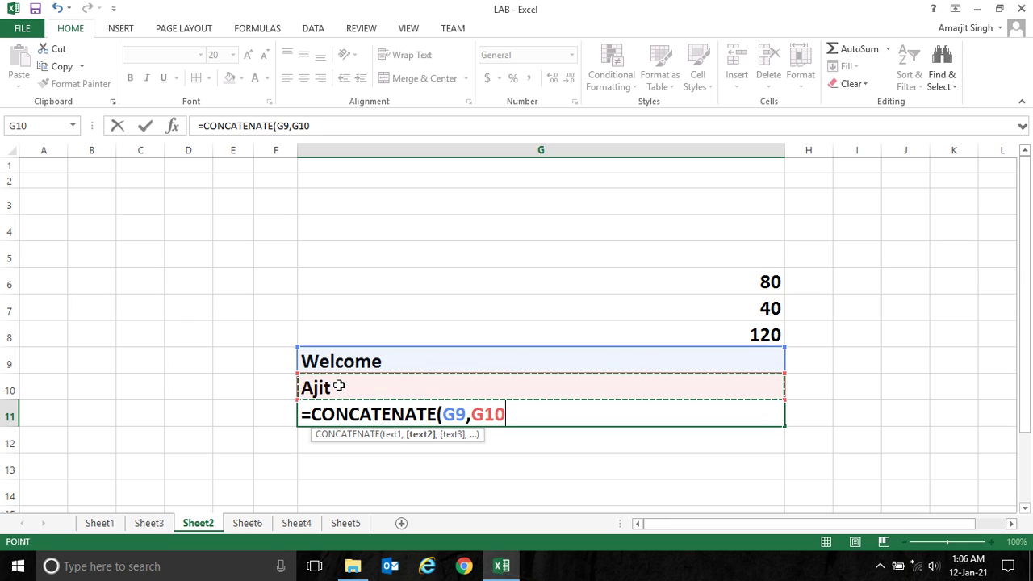
pyautogui.write(')')
pyautogui.press('Return')
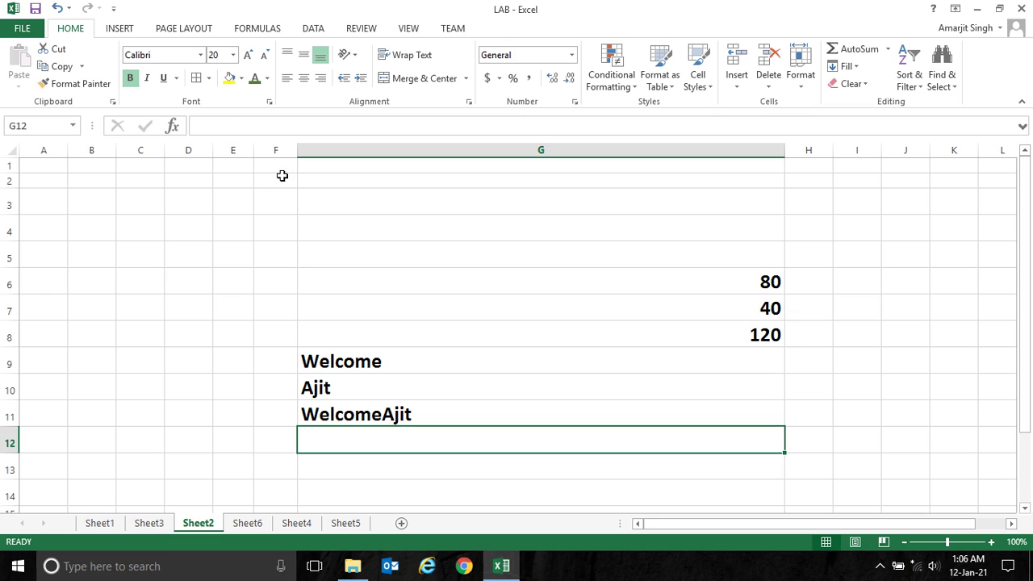
# - Inspect the Welcome Ram CONCATENATE formula in Sheet6's G8 without changing it
pyautogui.click(247, 524)
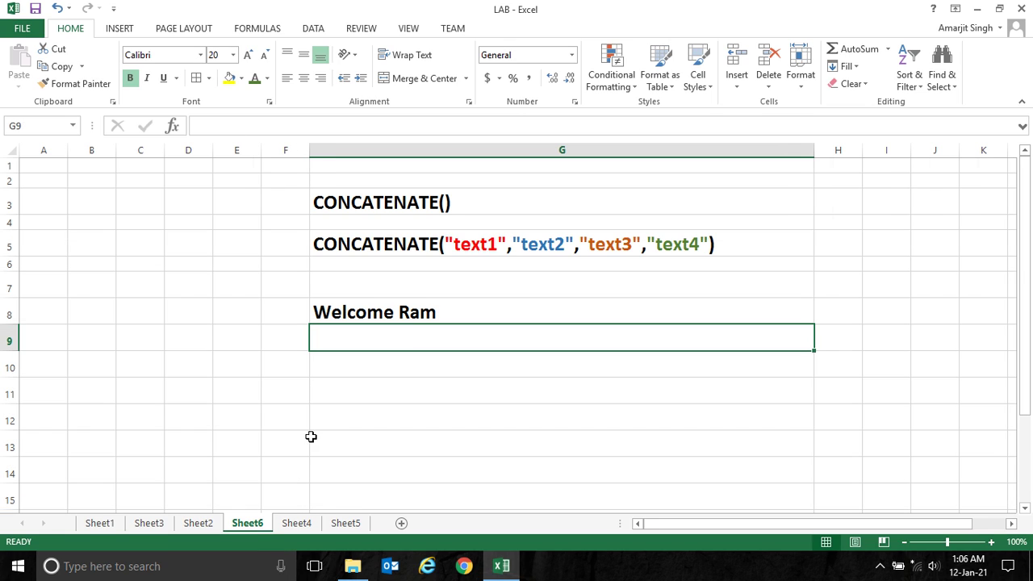
pyautogui.click(397, 312)
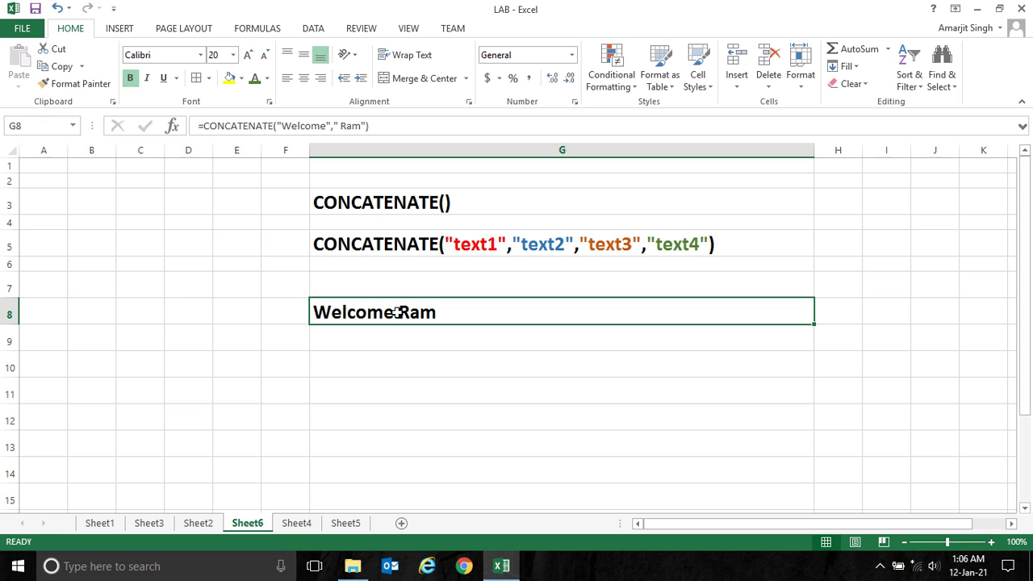
pyautogui.doubleClick(398, 312)
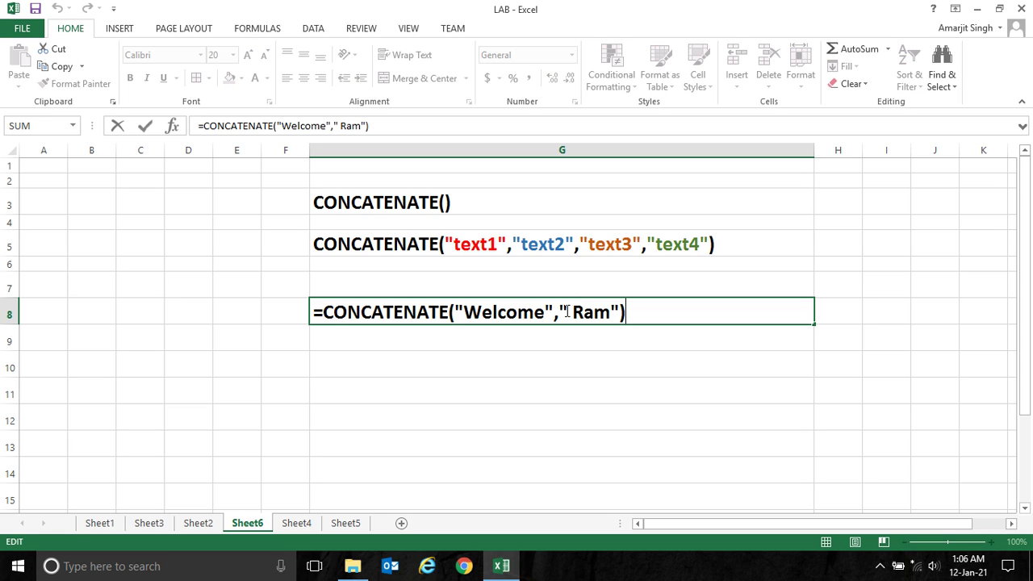
pyautogui.press('Return')
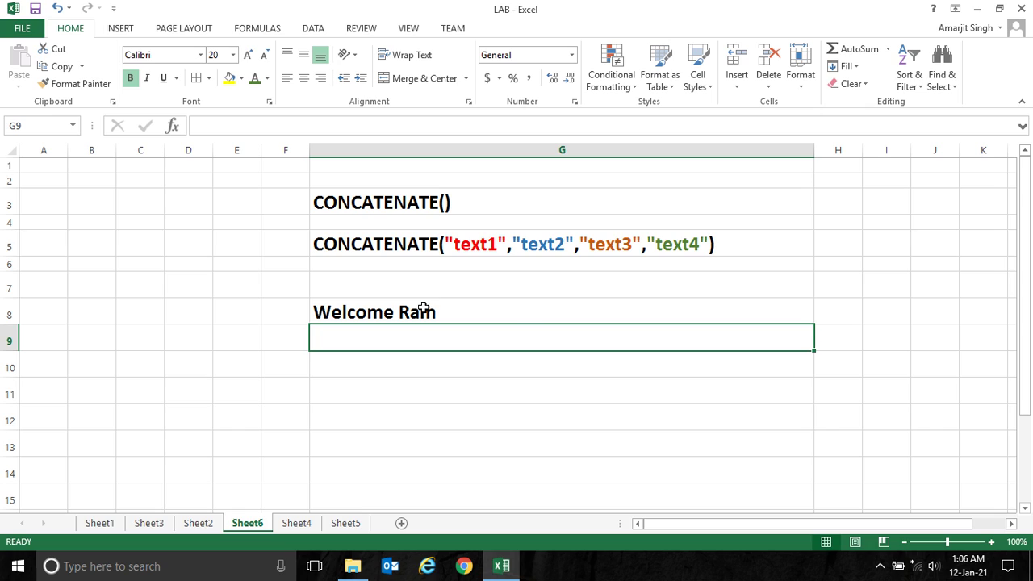
# - On Sheet2, edit G11's formula to insert " " between G9 and G10
pyautogui.click(202, 526)
pyautogui.click(375, 414)
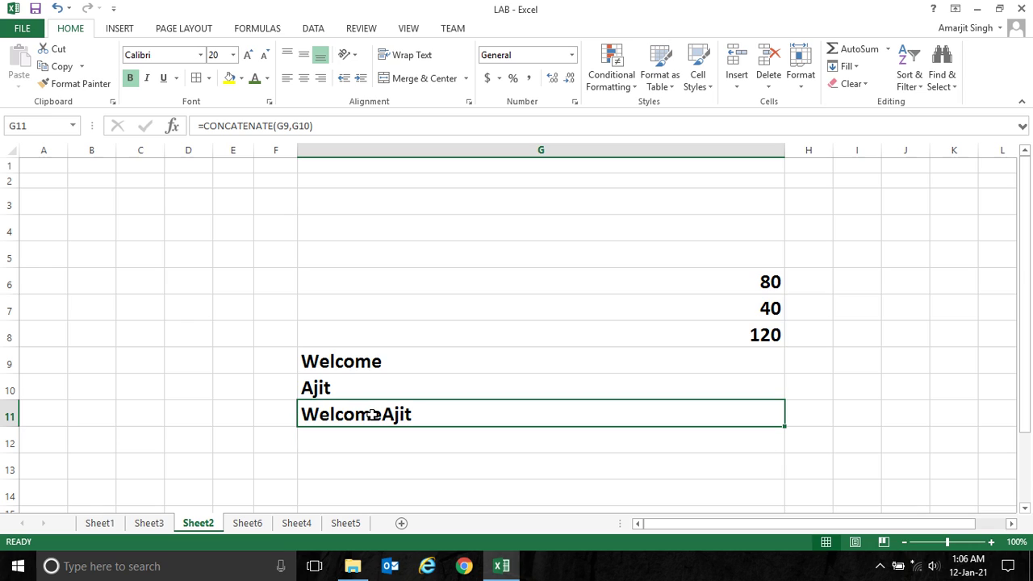
pyautogui.doubleClick(375, 414)
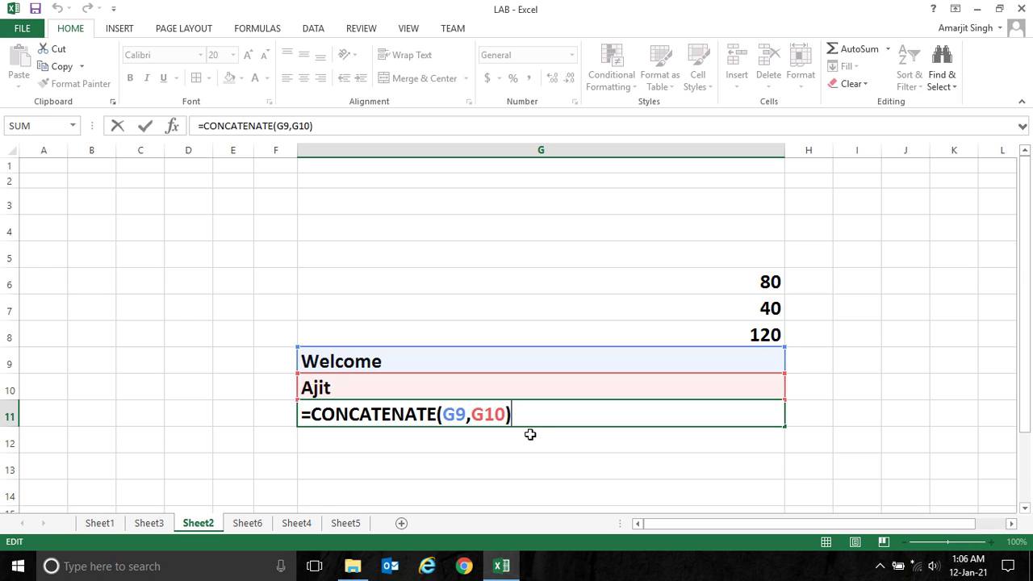
pyautogui.click(470, 417)
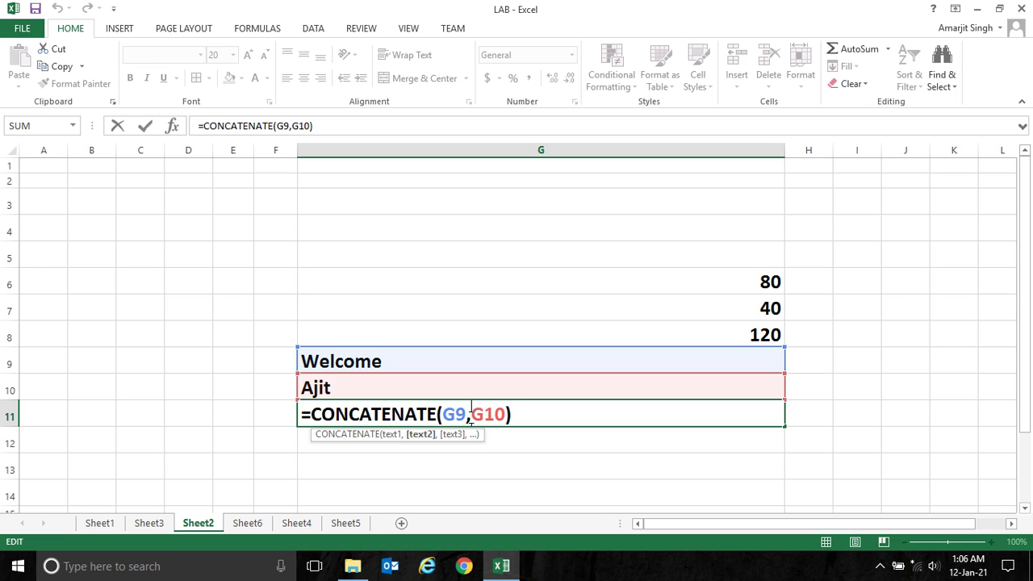
pyautogui.write('"')
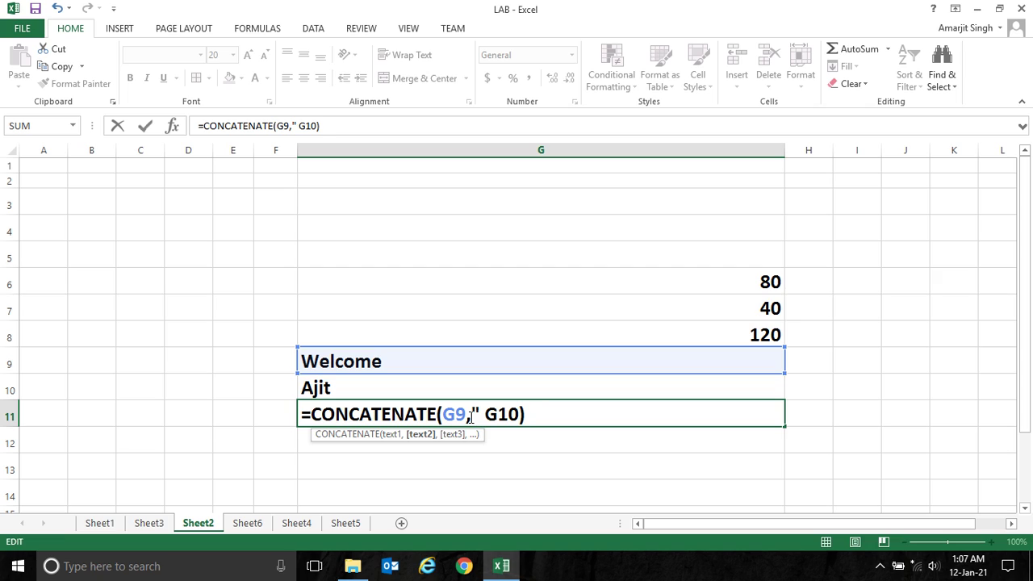
pyautogui.write(' "')
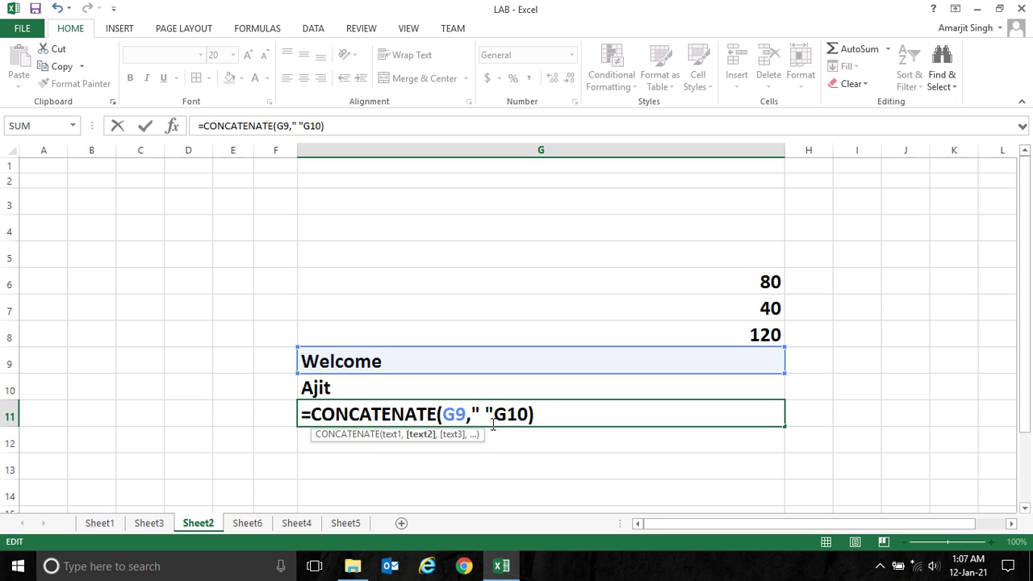
pyautogui.write(',')
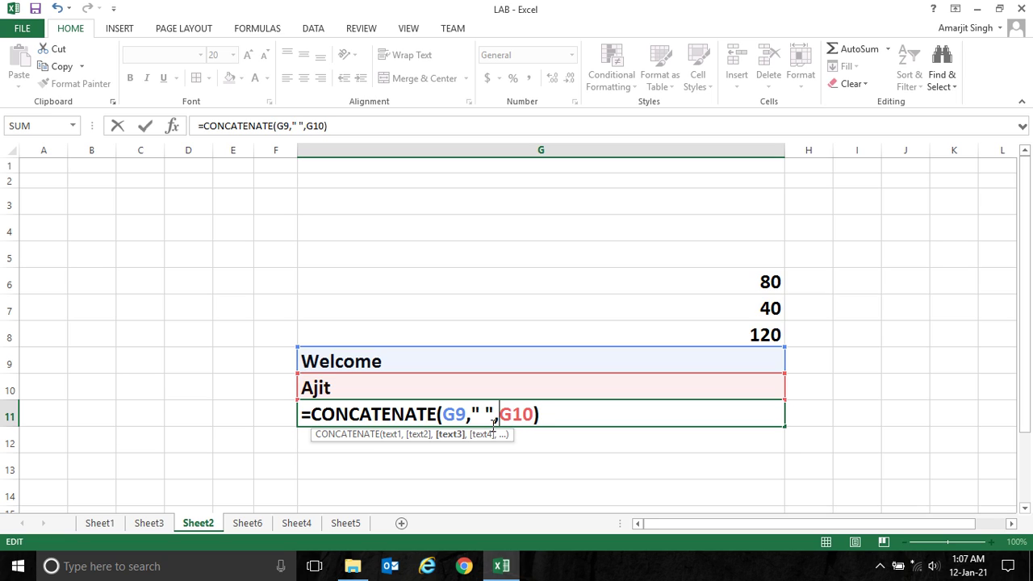
pyautogui.press('Return')
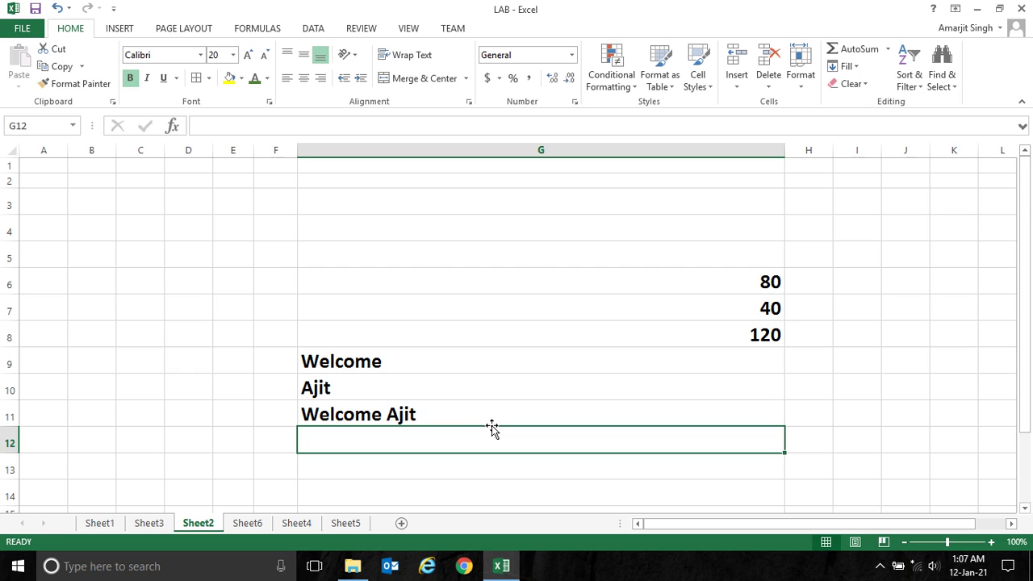
# - Recheck the Welcome Ram formula in Sheet6's G8, then go to Sheet4's names table
pyautogui.click(242, 525)
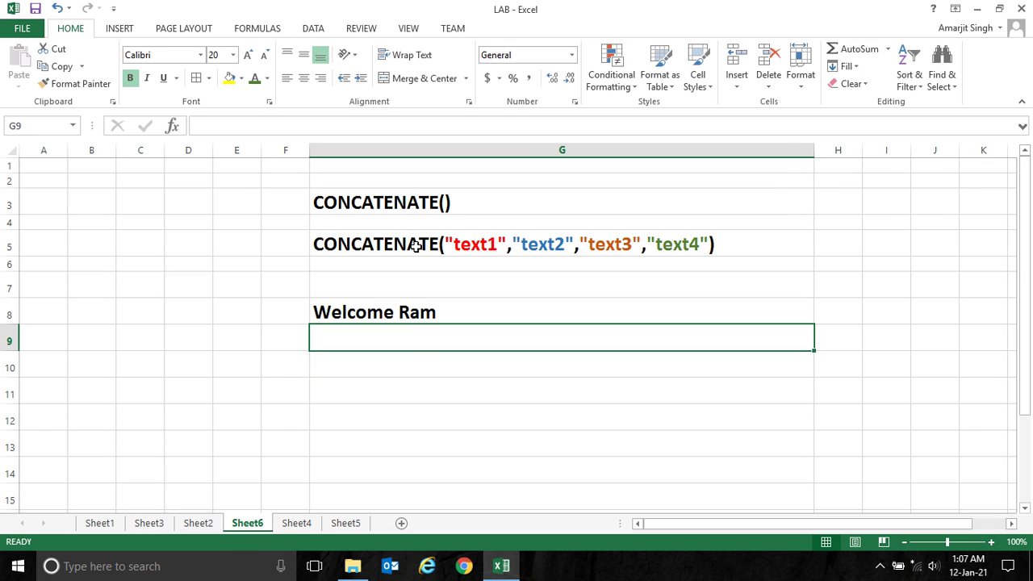
pyautogui.click(378, 312)
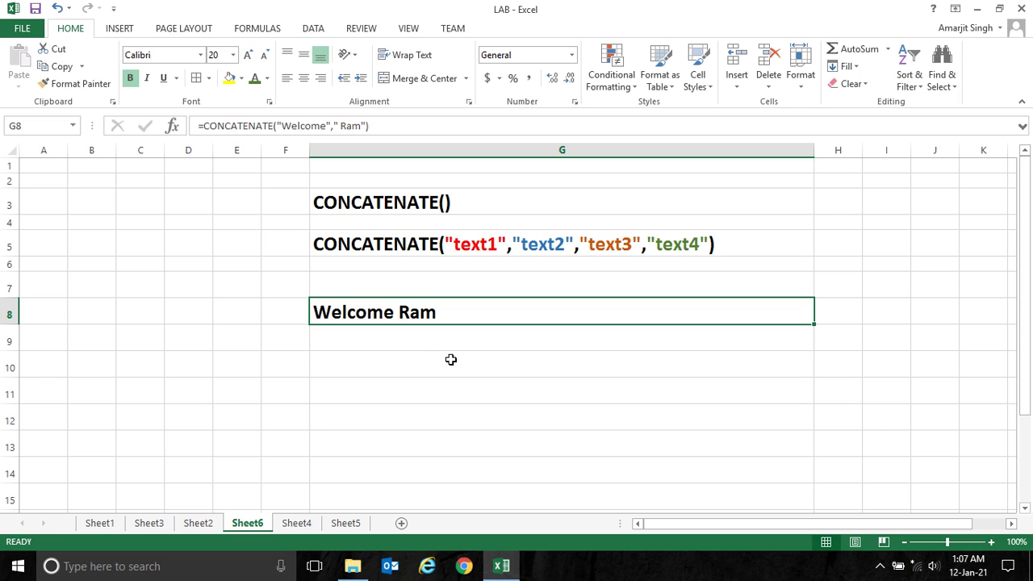
pyautogui.click(296, 523)
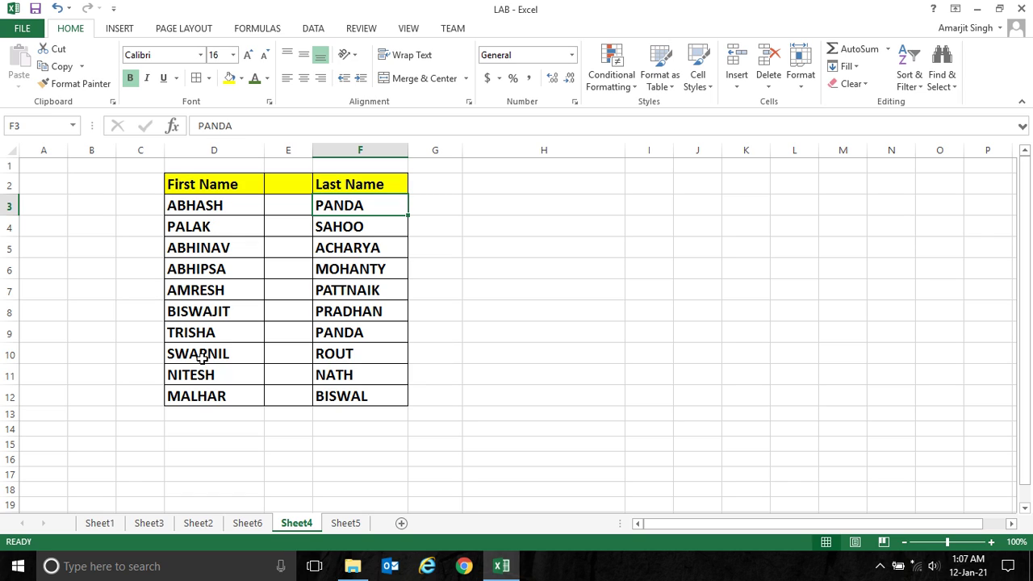
# - Select the first-name and last-name columns, then type the heading Full Name in H2
pyautogui.moveTo(227, 207); pyautogui.dragTo(220, 395)
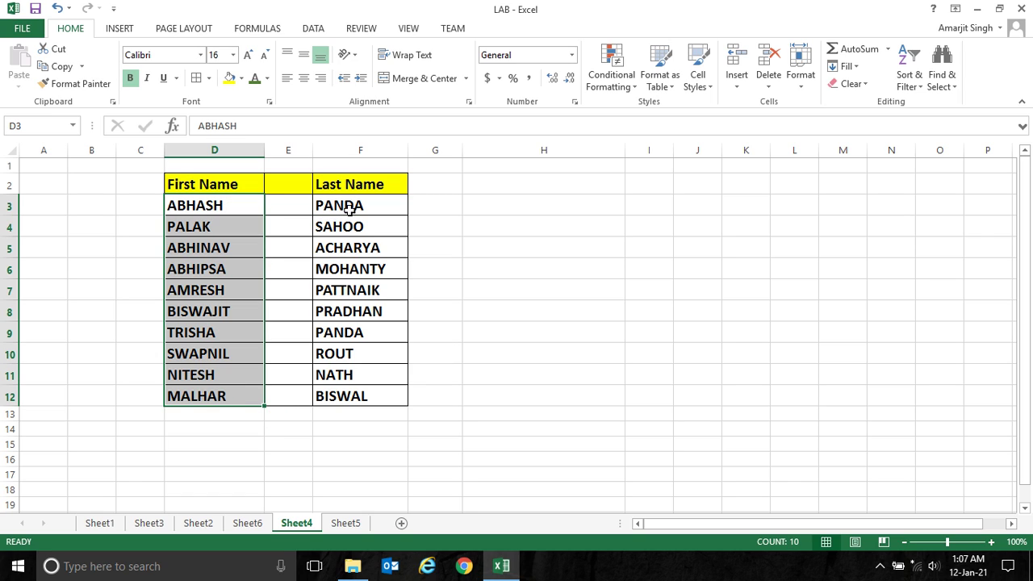
pyautogui.moveTo(347, 207); pyautogui.dragTo(358, 396)
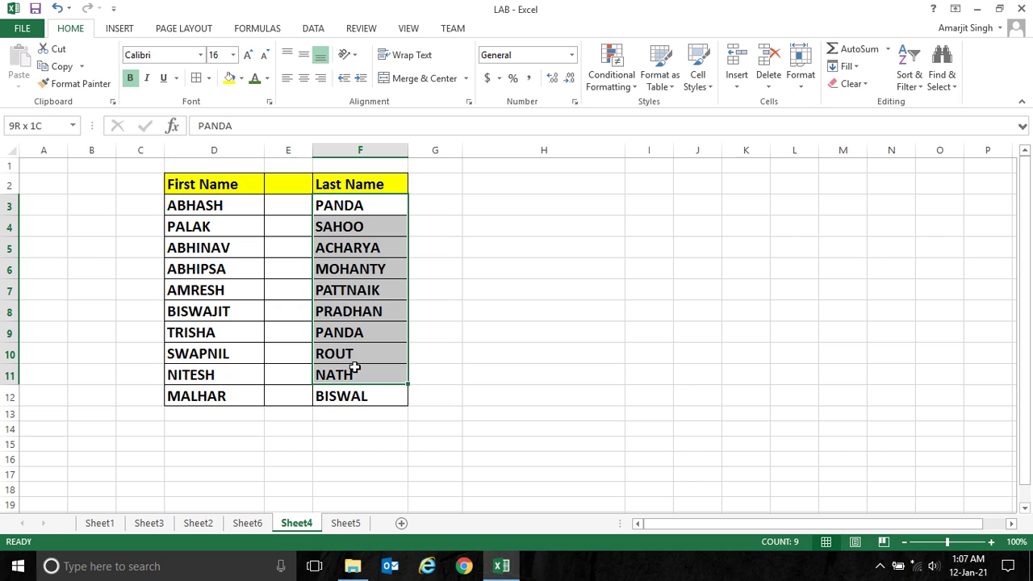
pyautogui.click(527, 185)
pyautogui.write('f')
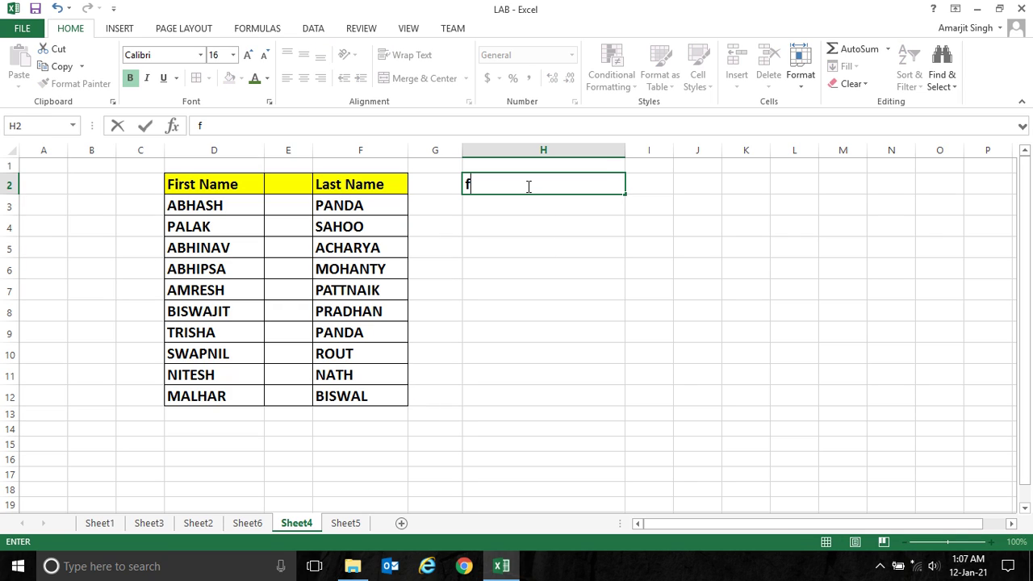
pyautogui.press('BackSpace')
pyautogui.write('fu')
pyautogui.press('BackSpace')
pyautogui.press('BackSpace')
pyautogui.write('Fu')
pyautogui.press('BackSpace')
pyautogui.press('BackSpace')
pyautogui.write('Full Nam')
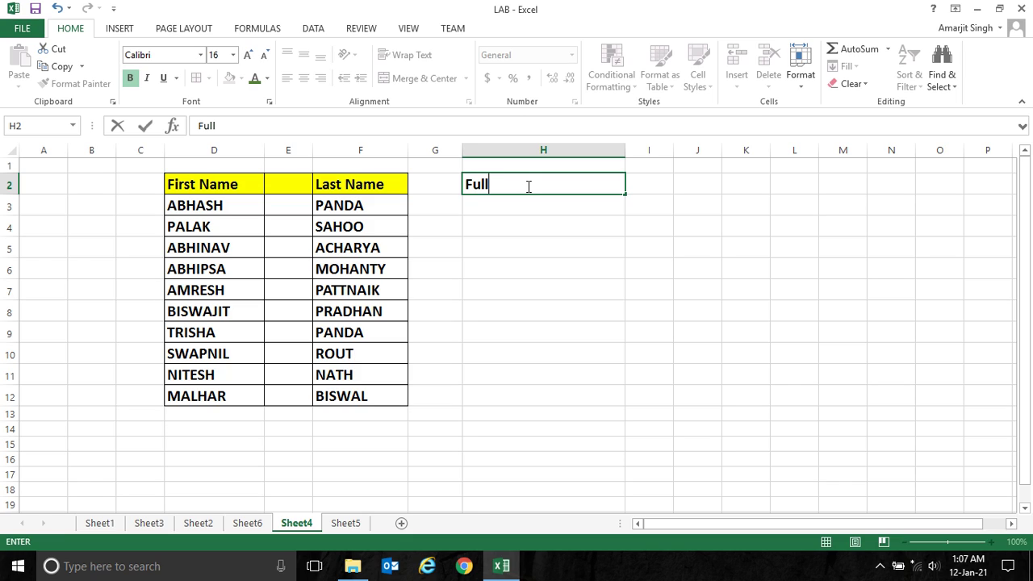